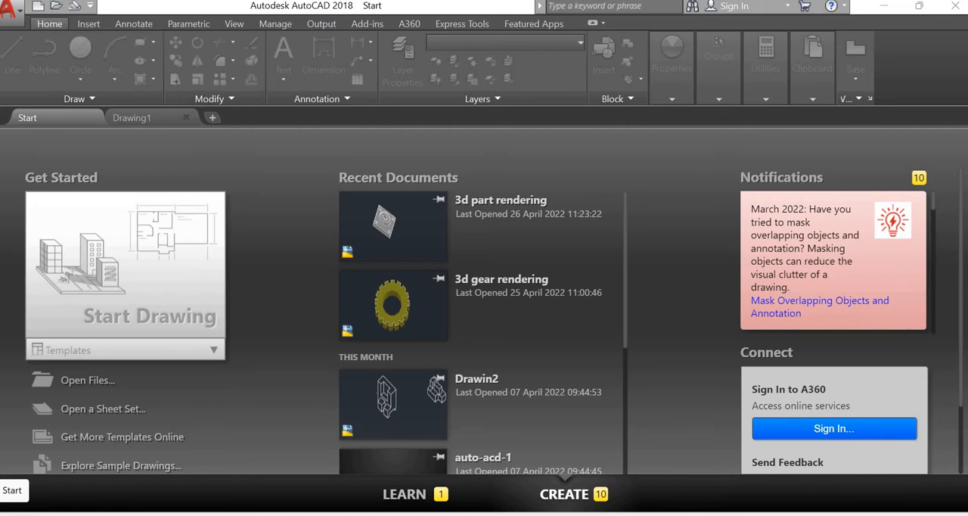
# Switch to Drawing1 and examine the dimensions of the isometric part in Fig. 3.23 of Work book.pdf
pyautogui.click(146, 123)
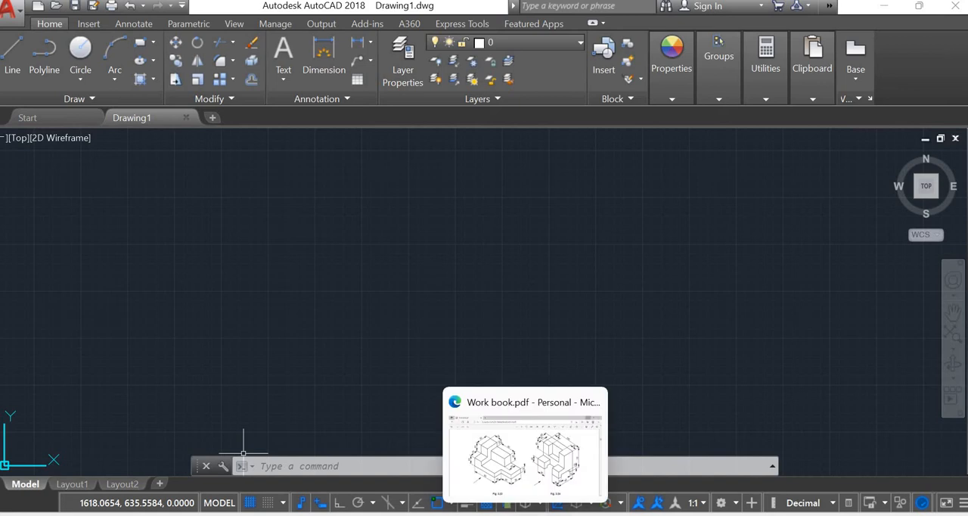
pyautogui.click(526, 512)
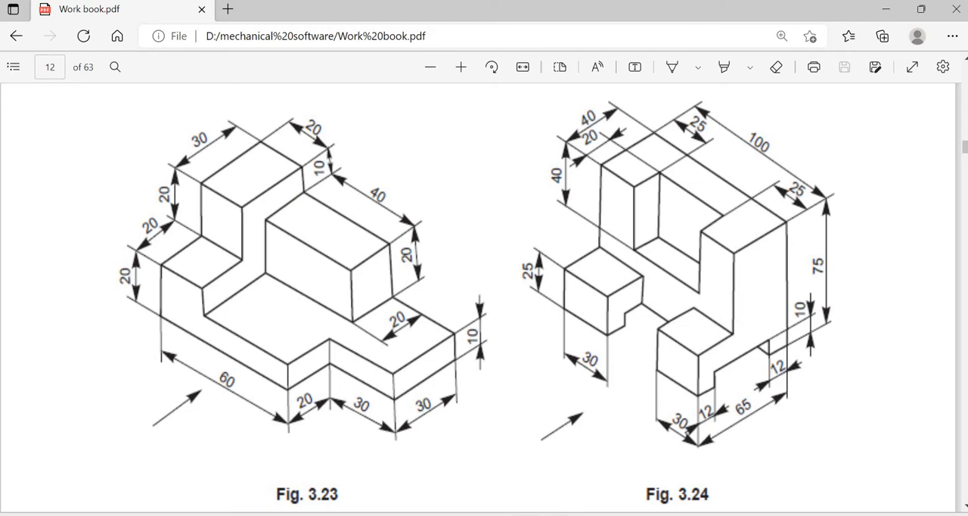
pyautogui.hotkey('alt', 'Tab')
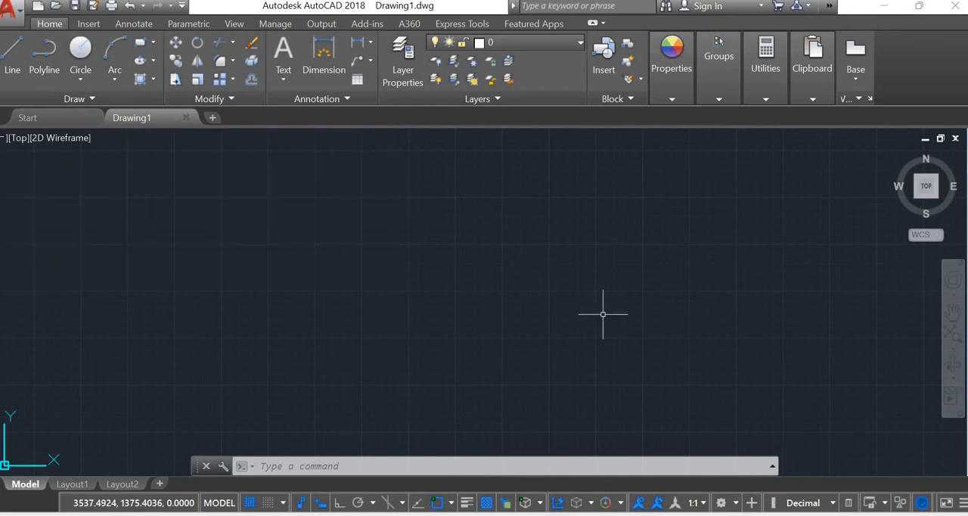
pyautogui.click(527, 514)
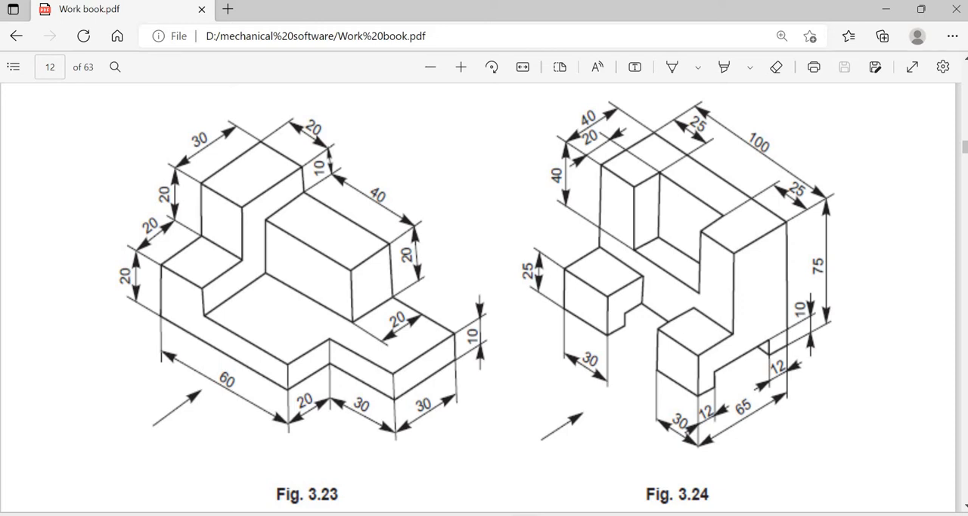
pyautogui.hotkey('alt', 'Tab')
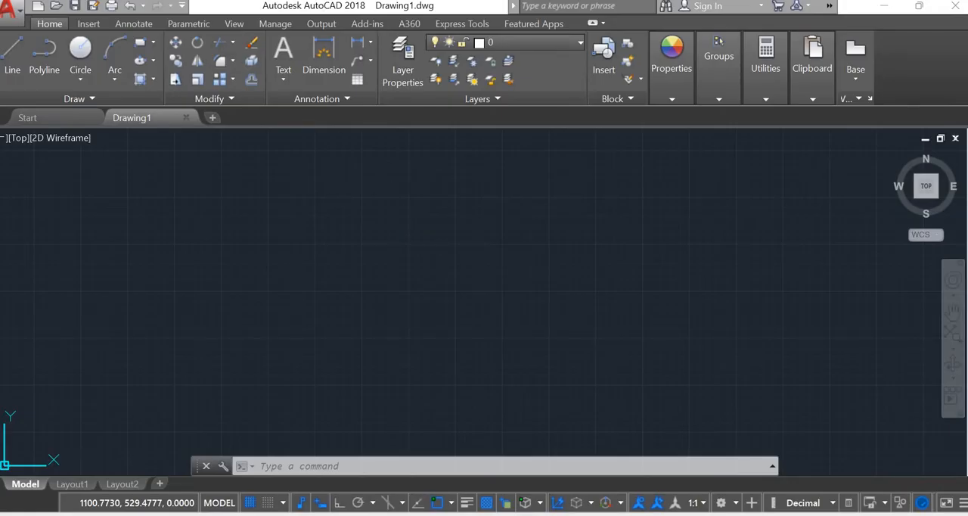
pyautogui.hotkey('alt', 'Tab')
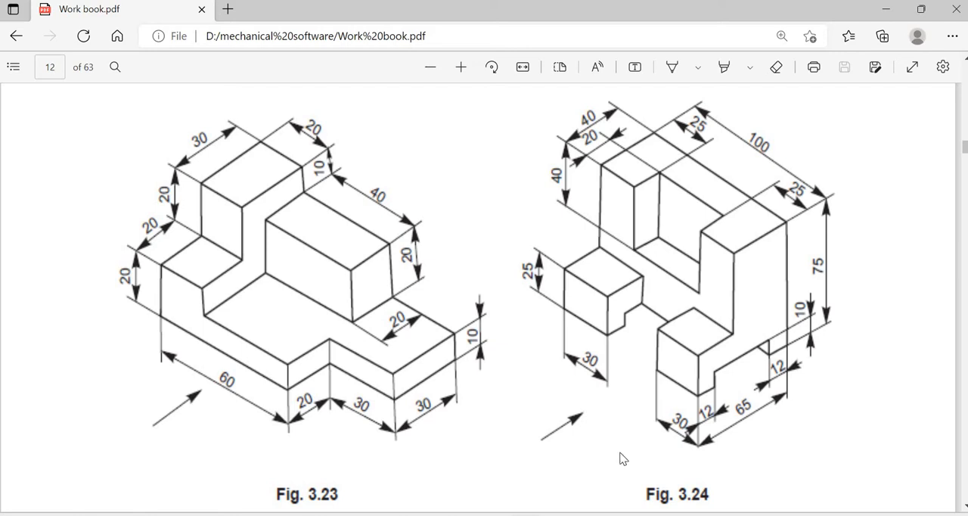
pyautogui.click(378, 514)
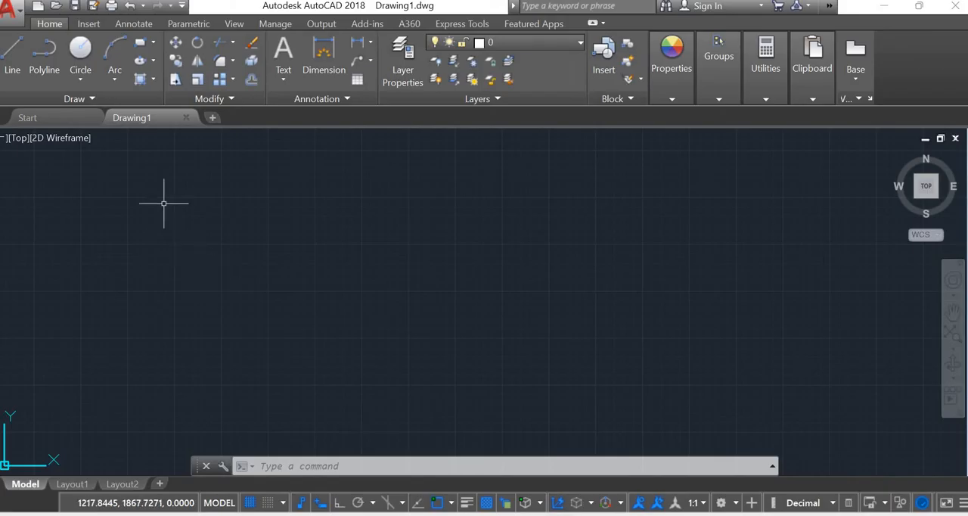
# Draw a rectangle 90 by 50 with its first corner at the origin 0,0
pyautogui.write('rec')
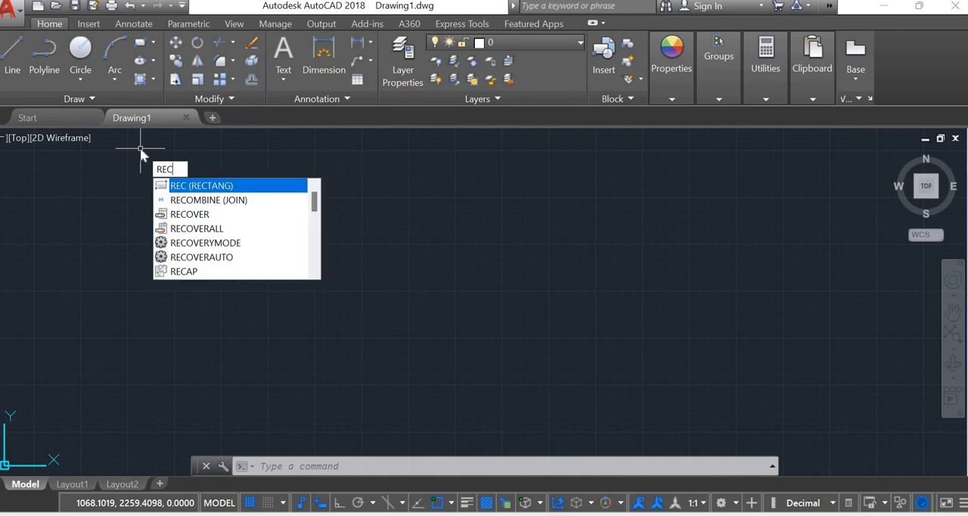
pyautogui.press('Return')
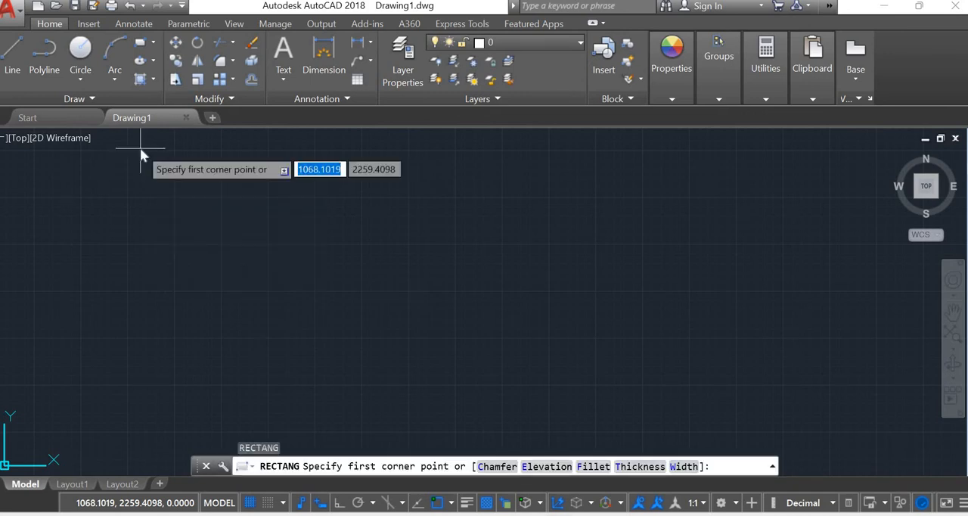
pyautogui.write('0')
pyautogui.press('Tab')
pyautogui.write('0')
pyautogui.press('Return')
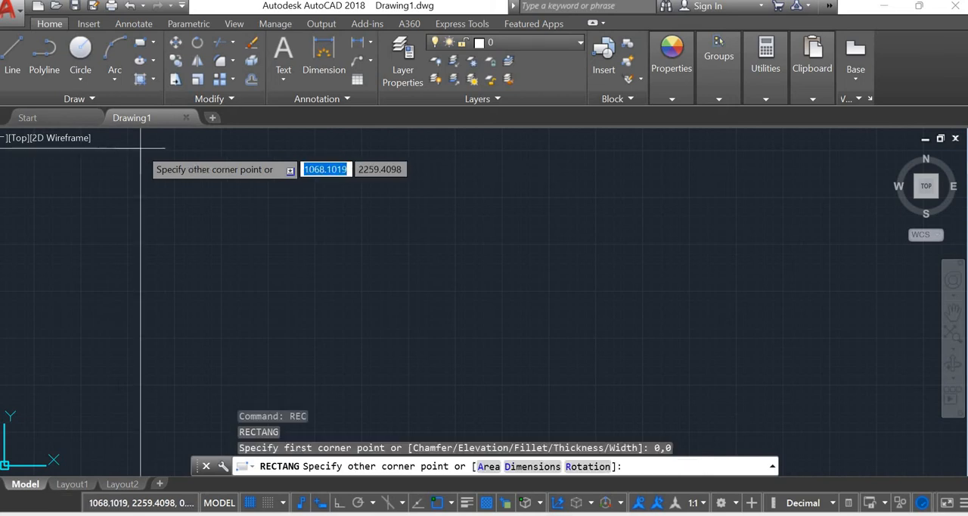
pyautogui.scroll(-4, 193, 212)
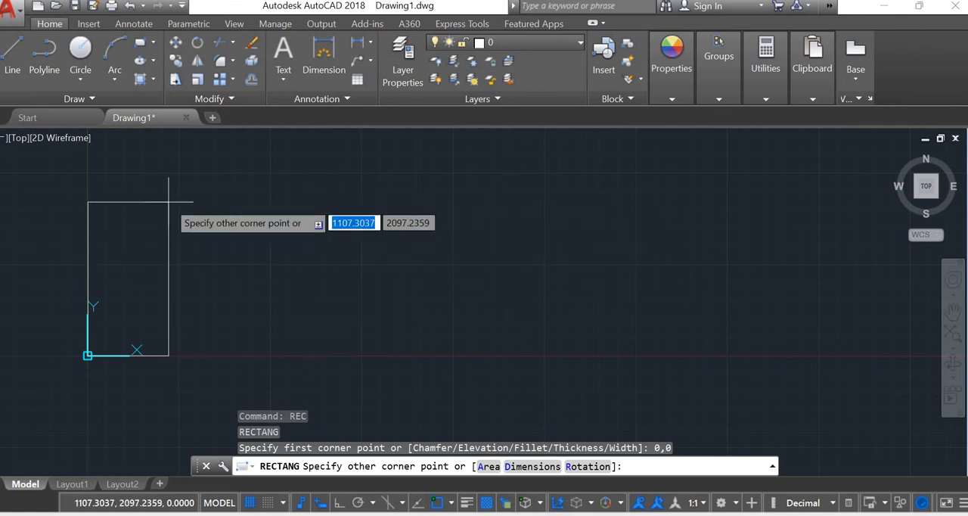
pyautogui.write('90')
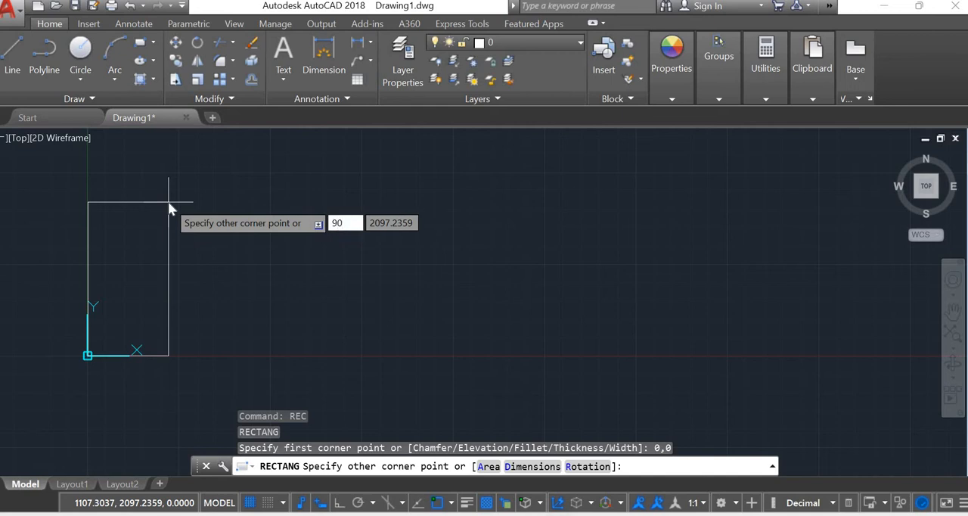
pyautogui.press('Tab')
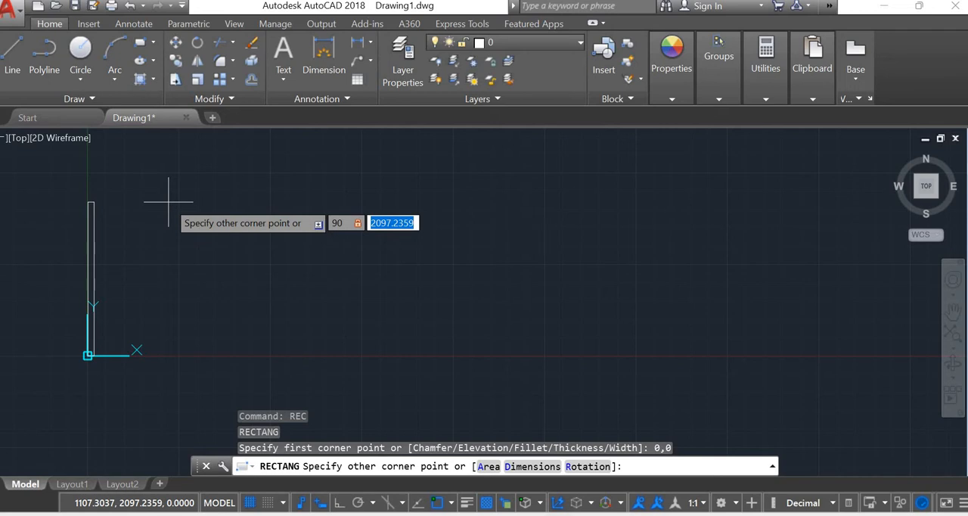
pyautogui.write('50')
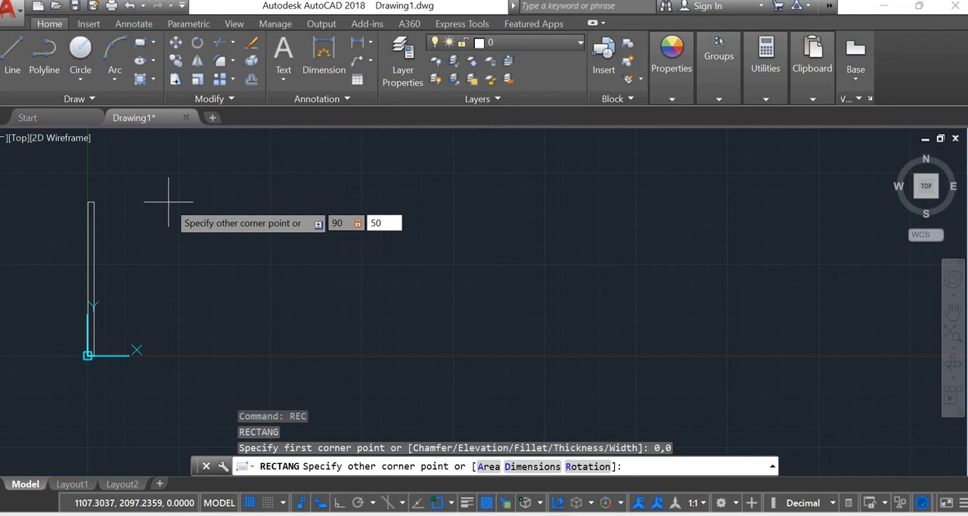
pyautogui.press('Return')
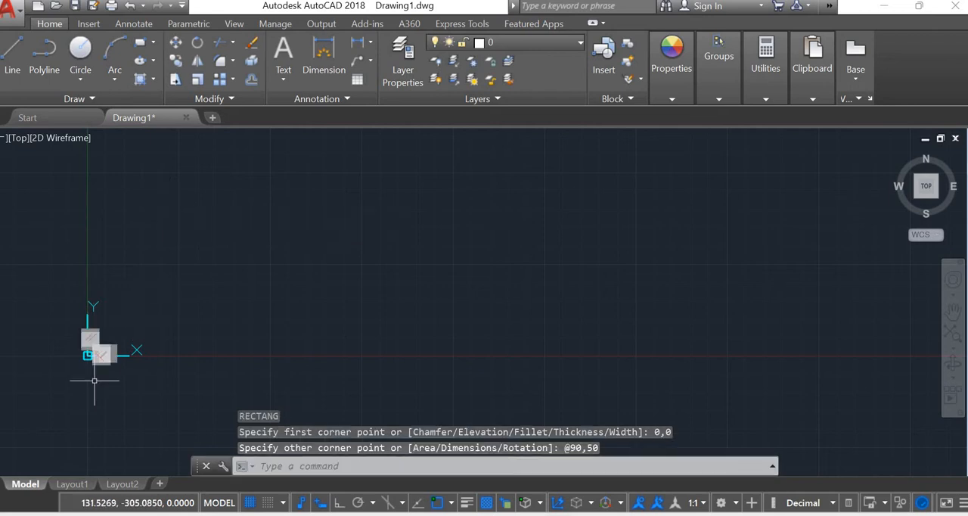
pyautogui.scroll(5, 42, 240)
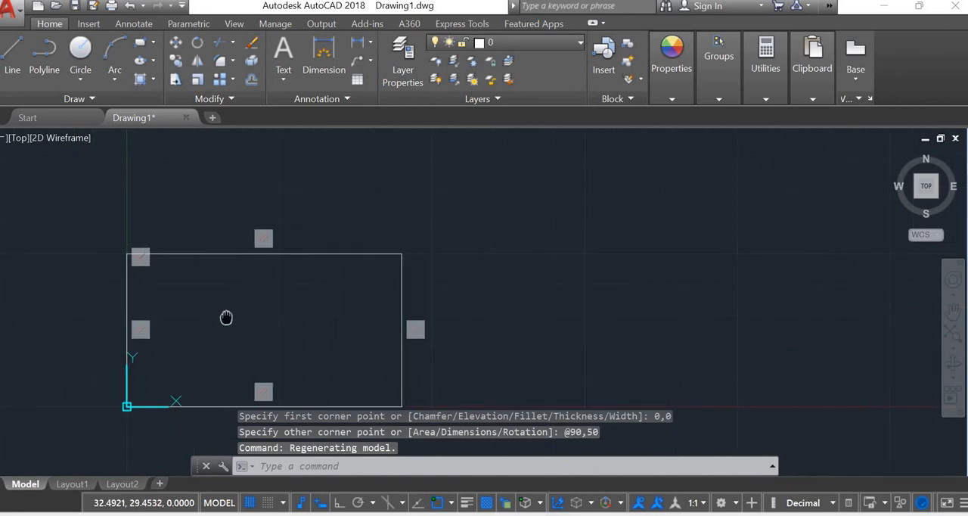
pyautogui.moveTo(226, 317)
pyautogui.mouseDown(button='middle')
pyautogui.moveTo(371, 212)
pyautogui.moveTo(440, 250)
pyautogui.mouseUp(button='middle')
pyautogui.press('Escape')
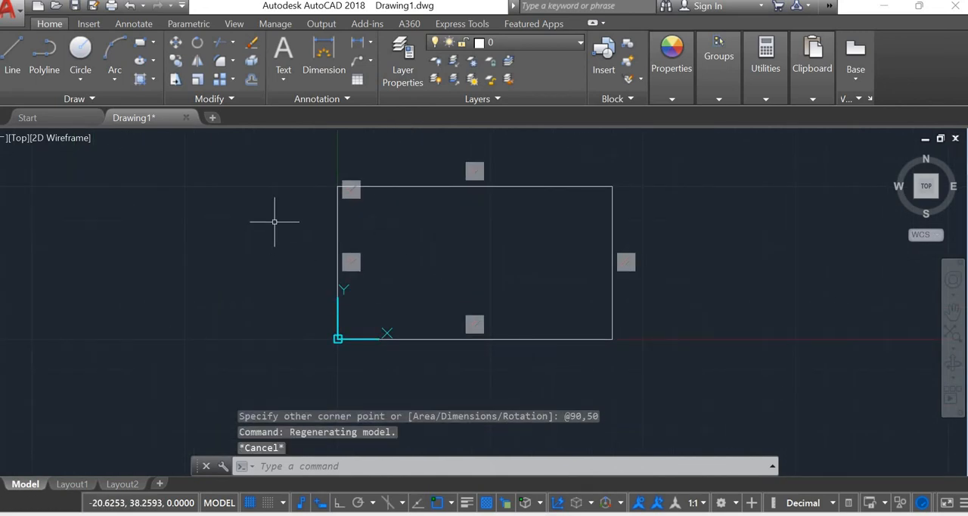
# Switch the workspace to 3D Modeling and set the view to SW Isometric
pyautogui.click(735, 505)
pyautogui.click(754, 405)
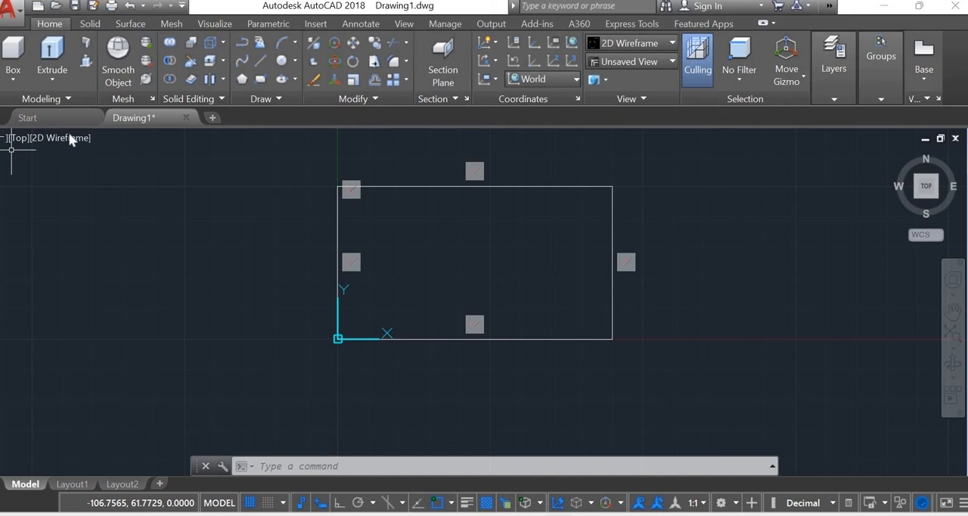
pyautogui.click(16, 138)
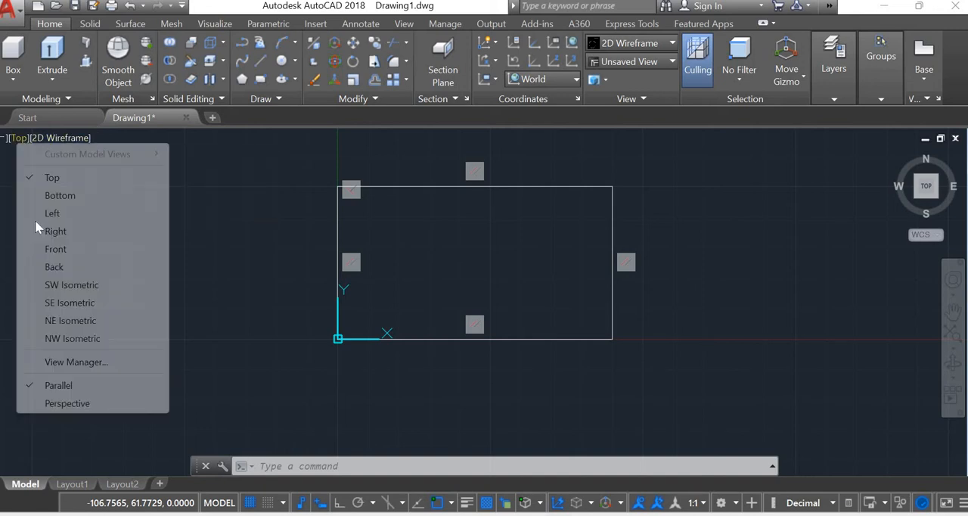
pyautogui.click(68, 285)
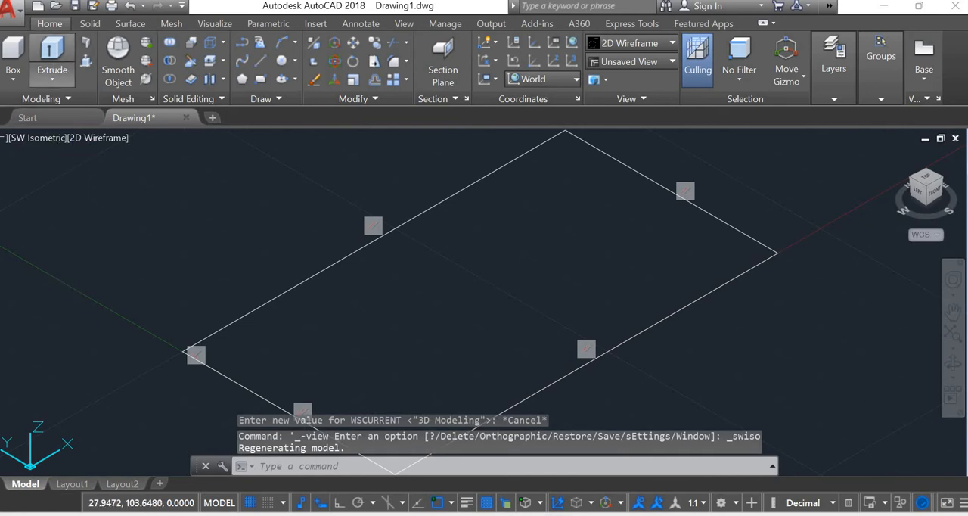
# Extrude the rectangle to a height of 10 as a solid base slab
pyautogui.click(306, 269)
pyautogui.click(302, 279)
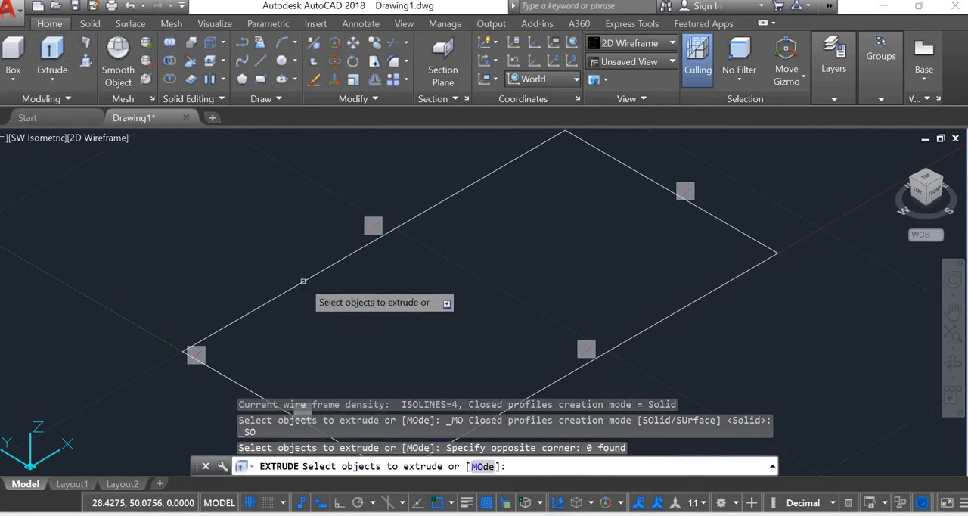
pyautogui.click(303, 280)
pyautogui.press('Return')
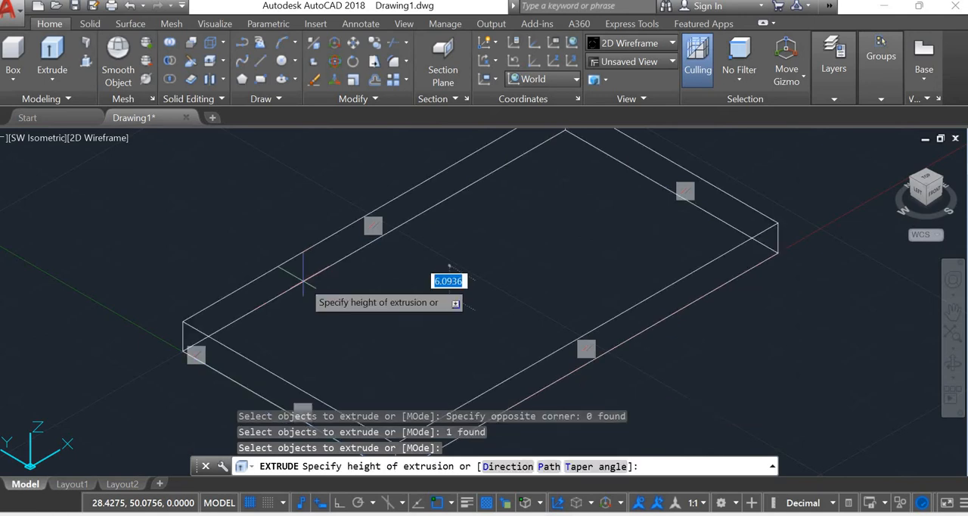
pyautogui.write('10')
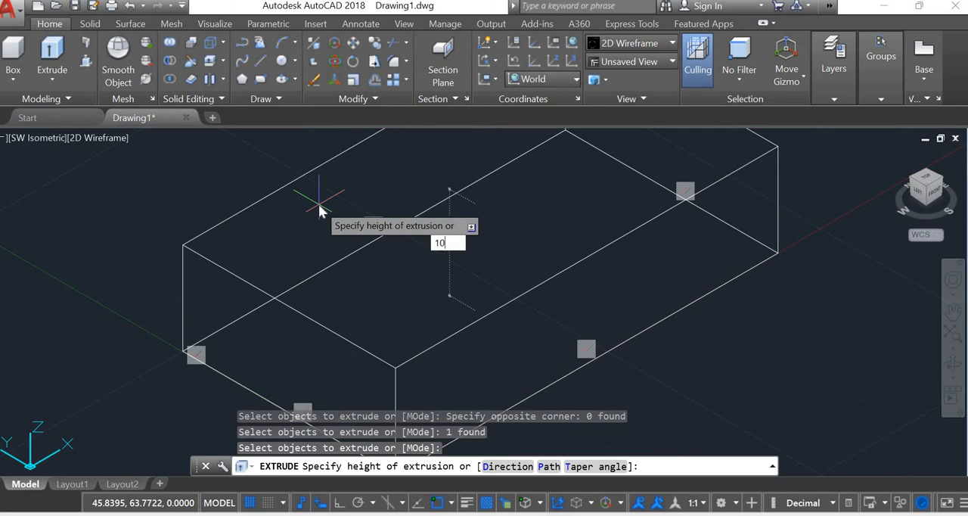
pyautogui.press('Return')
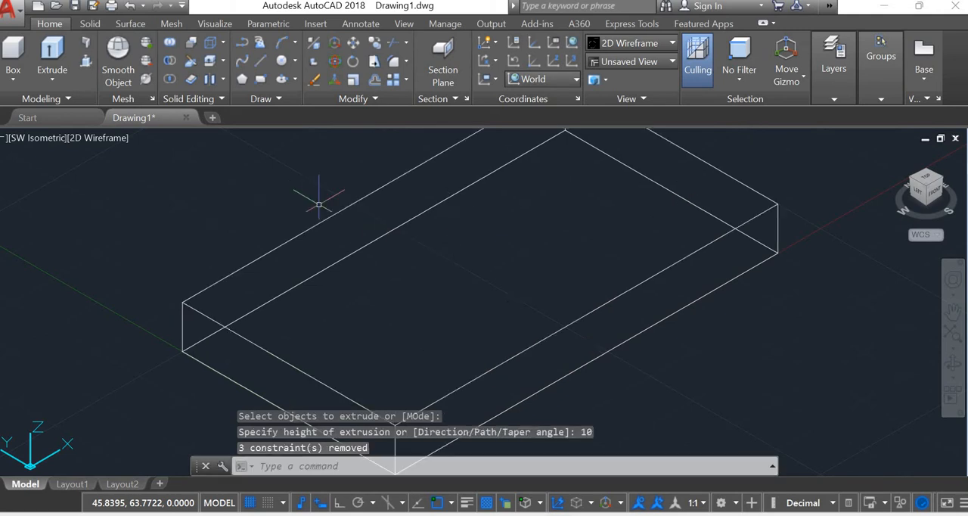
pyautogui.press('Escape')
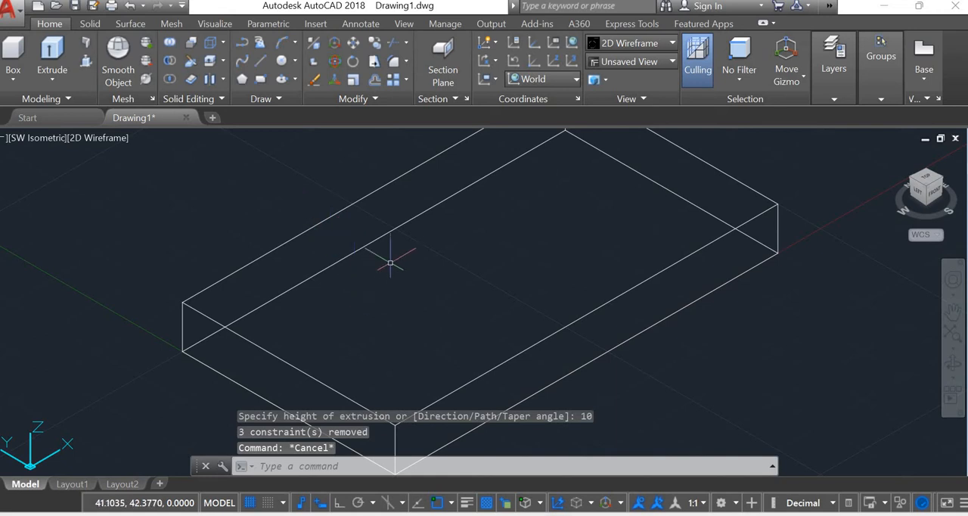
# Display the base slab in SW Isometric view with the Shaded with edges visual style
pyautogui.click(108, 138)
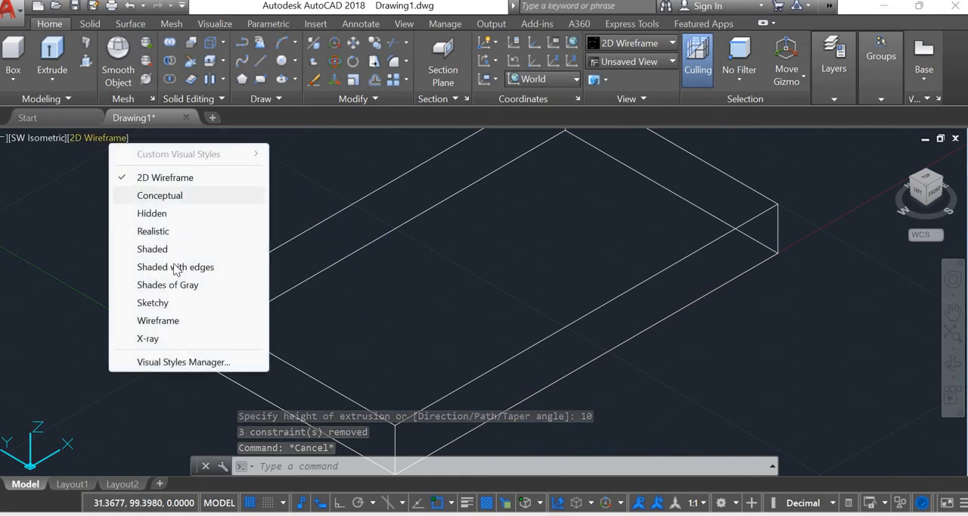
pyautogui.click(176, 268)
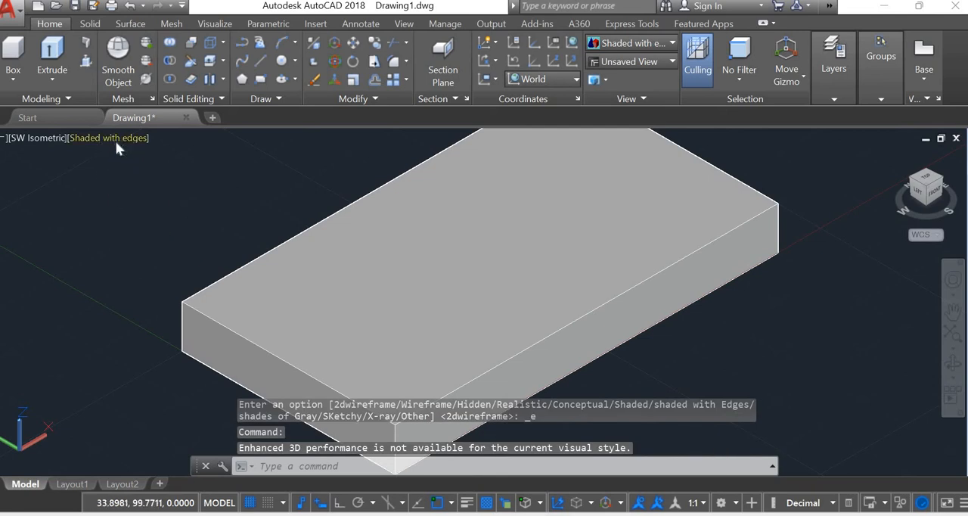
pyautogui.click(115, 140)
pyautogui.click(166, 174)
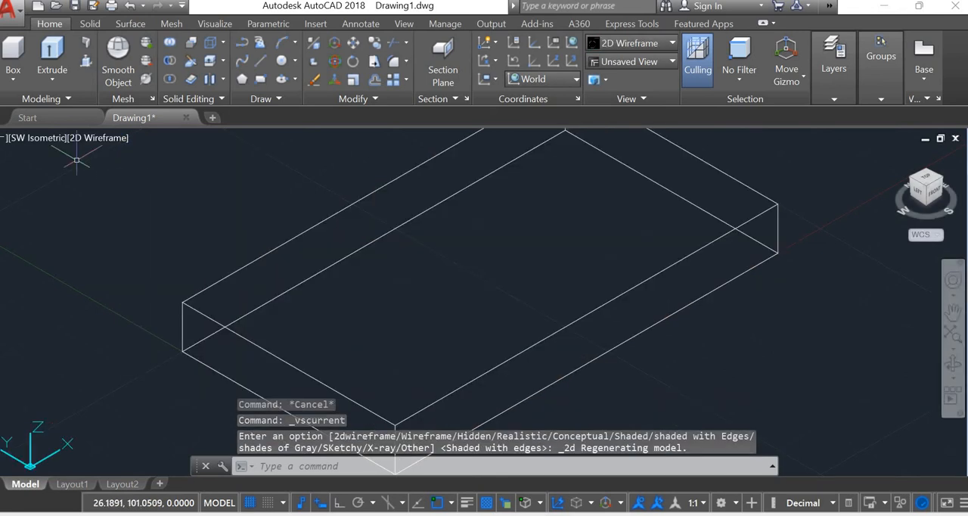
pyautogui.click(37, 138)
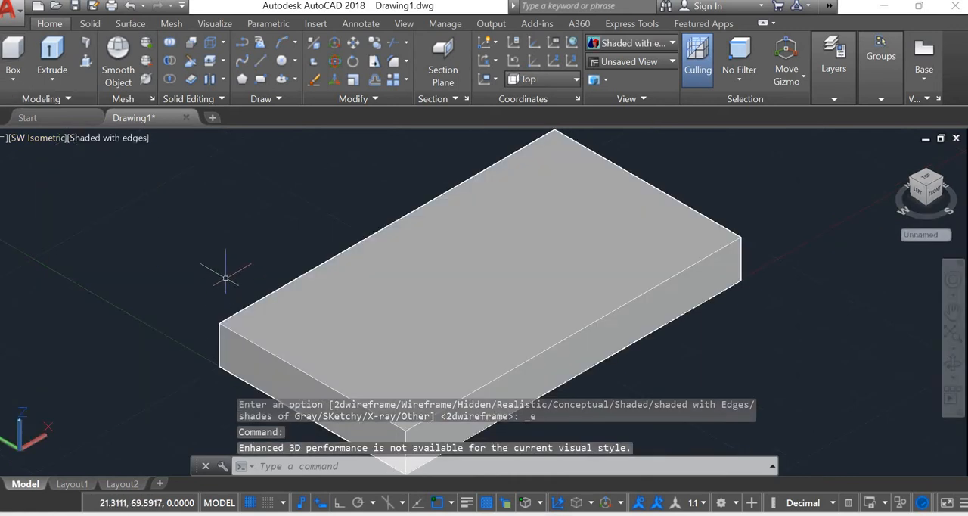
# Create a box 20 by 50 and 10 high on the slab's top face, starting at its back-left corner (0,50,10)
pyautogui.click(13, 59)
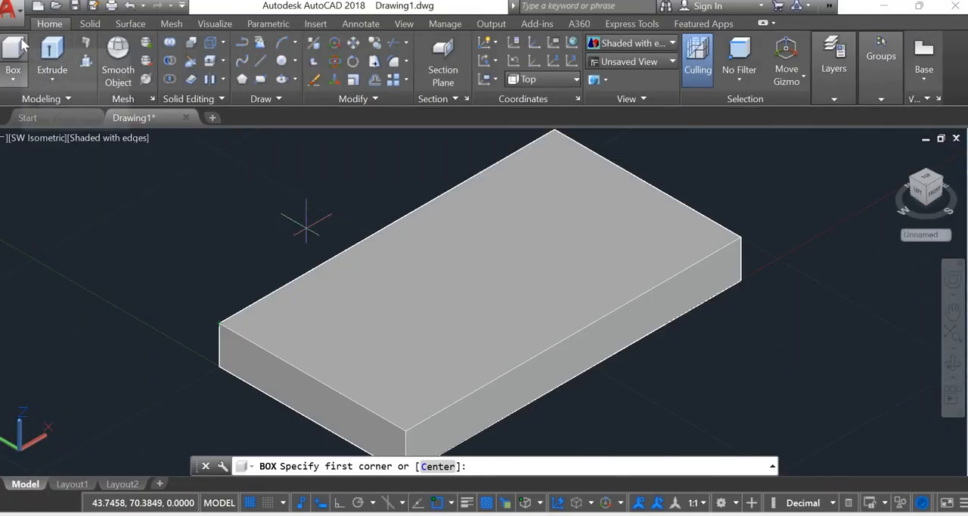
pyautogui.press('Escape')
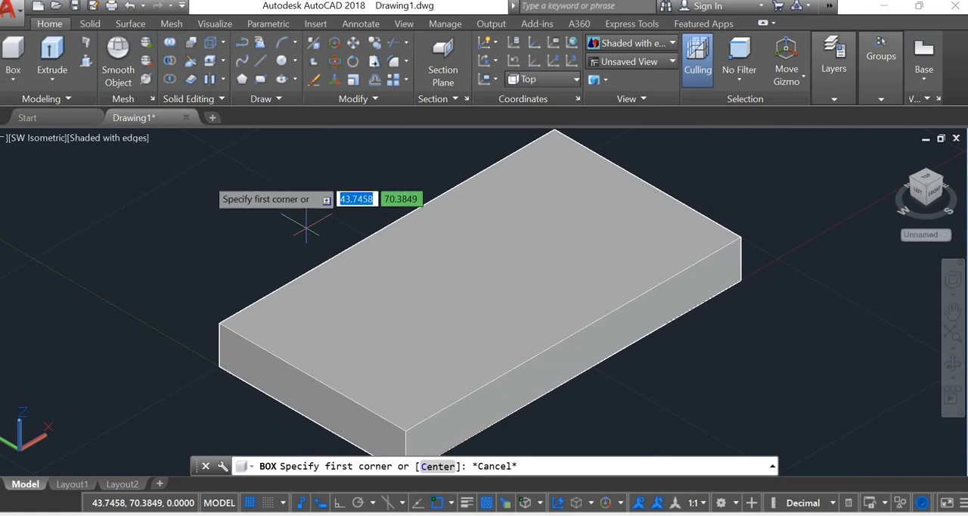
pyautogui.press('Return')
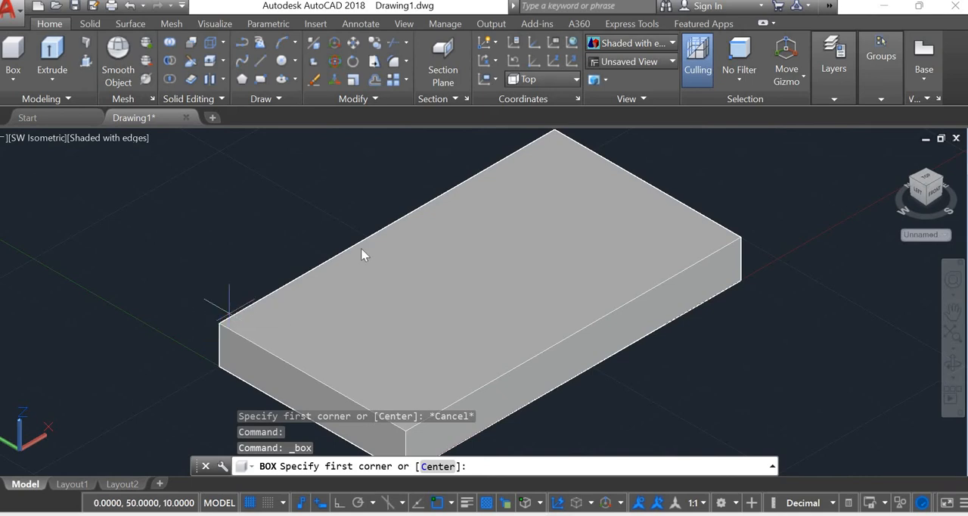
pyautogui.click(220, 323)
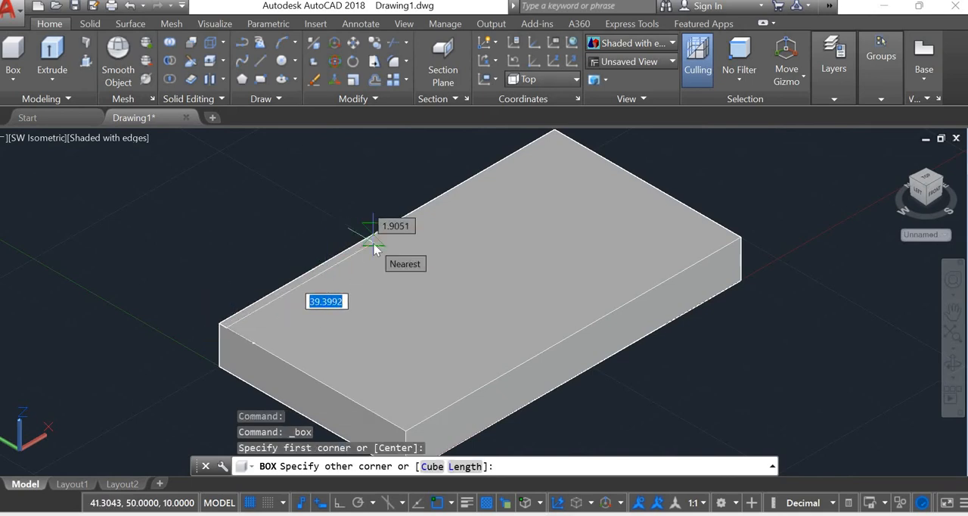
pyautogui.write('20')
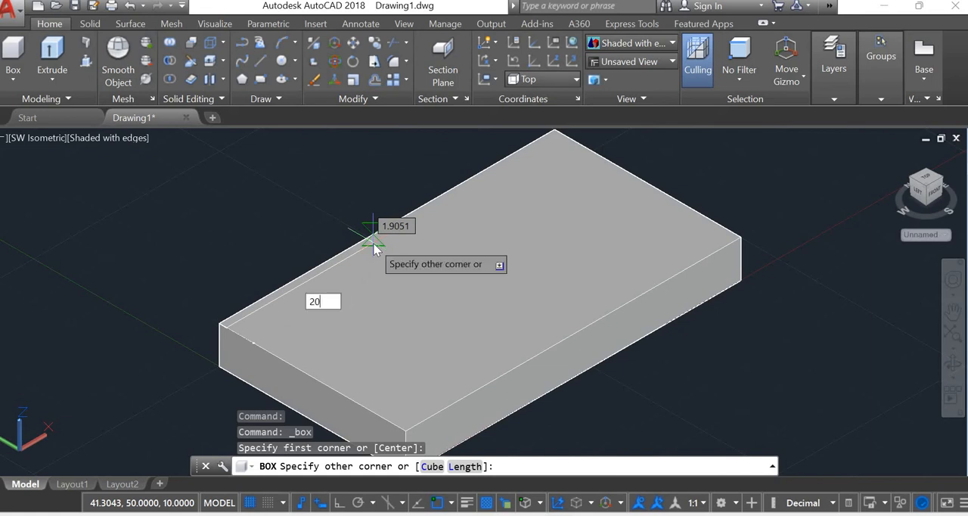
pyautogui.press('Tab')
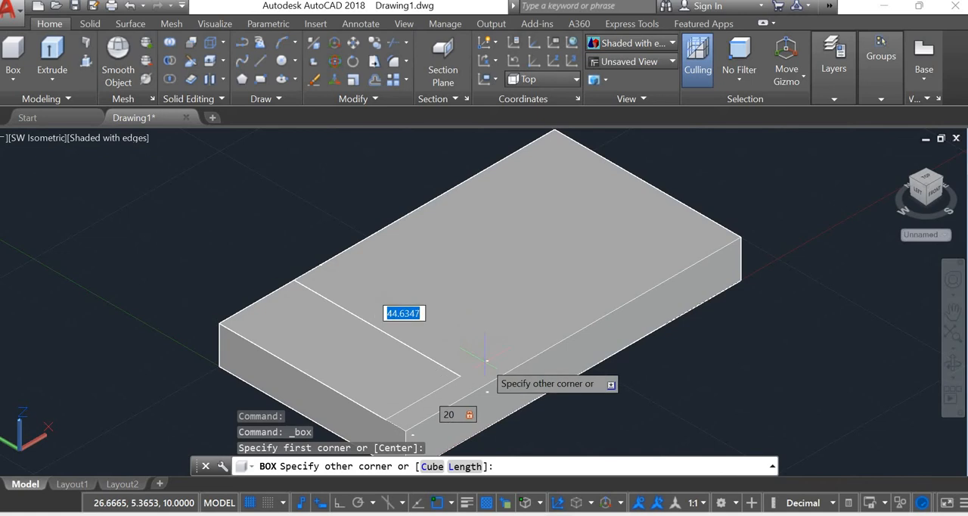
pyautogui.write('5')
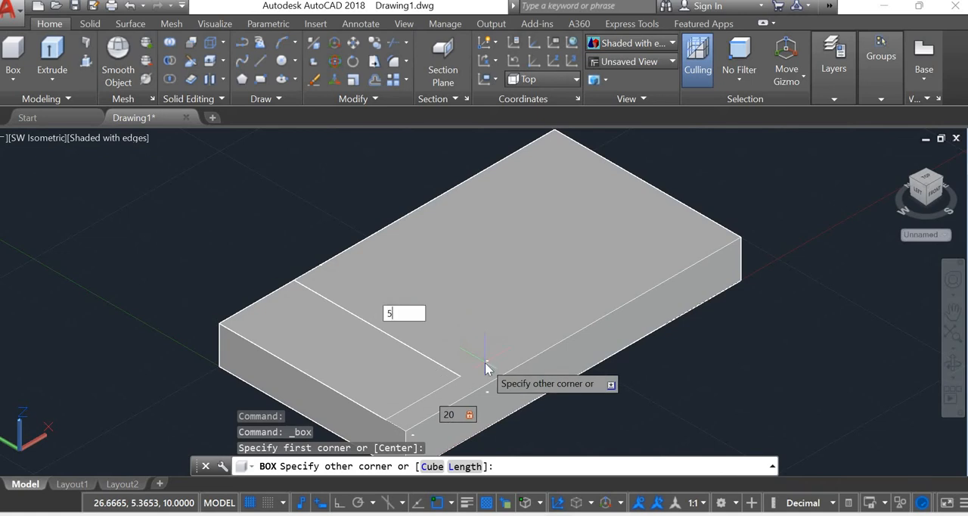
pyautogui.write('0')
pyautogui.press('Return')
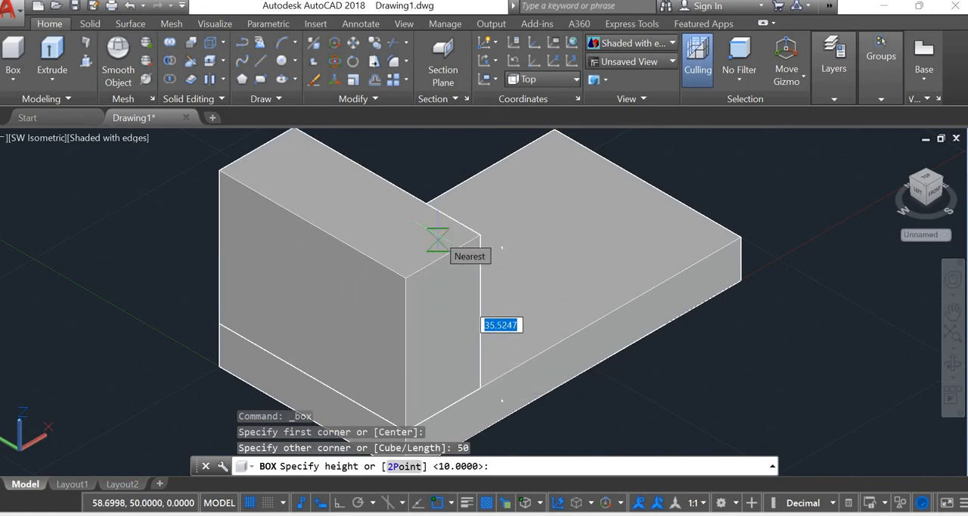
pyautogui.write('10')
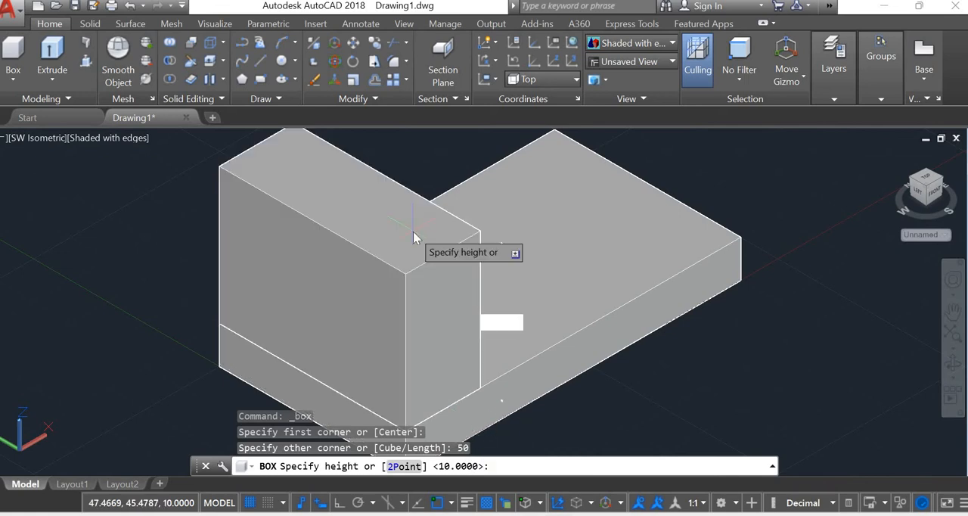
pyautogui.press('Return')
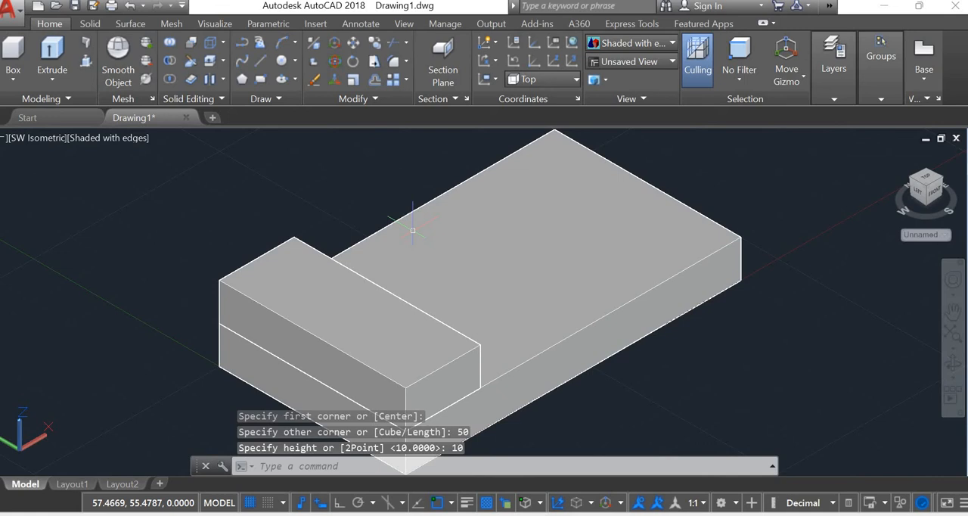
# Add a box 20 by 30 and 20 high on top of the end step, starting at its outer corner (0,50,20)
pyautogui.scroll(-2, 412, 230)
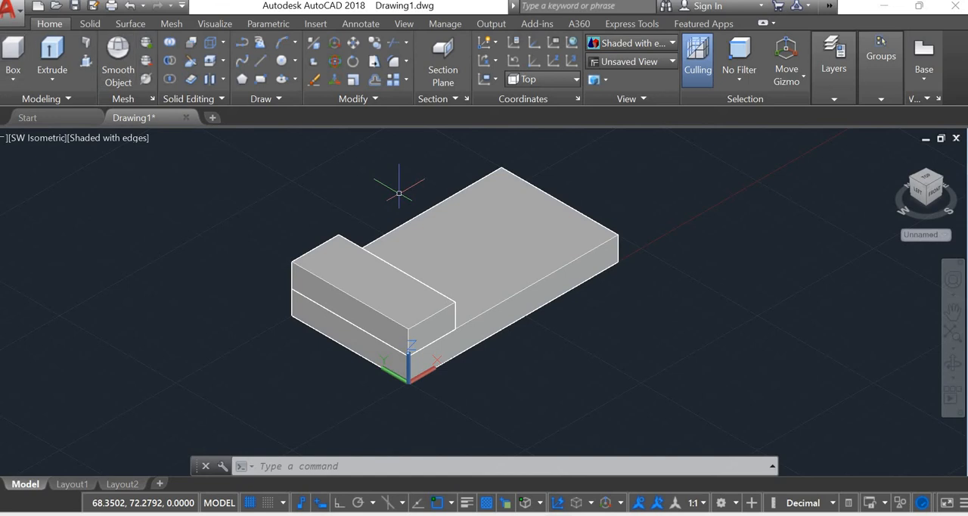
pyautogui.click(292, 262)
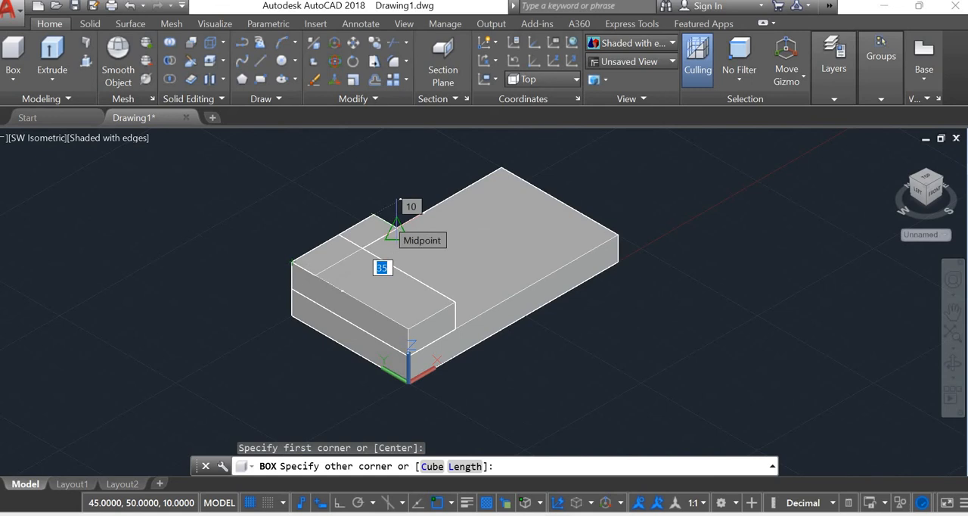
pyautogui.write('20')
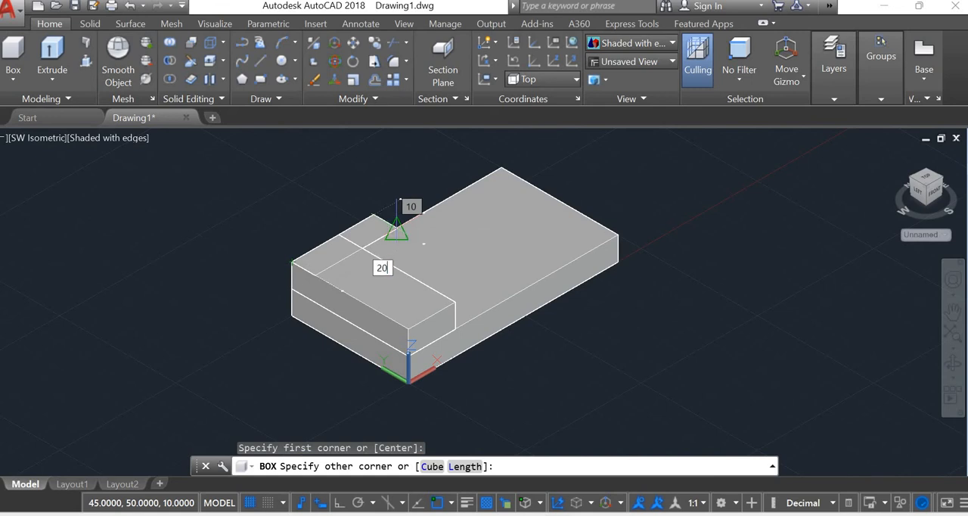
pyautogui.press('Tab')
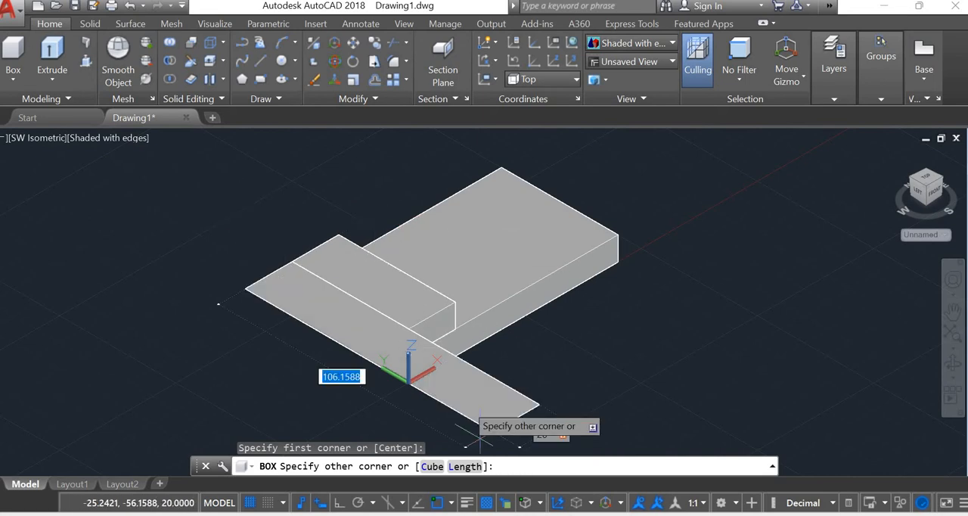
pyautogui.hotkey('alt', 'Tab')
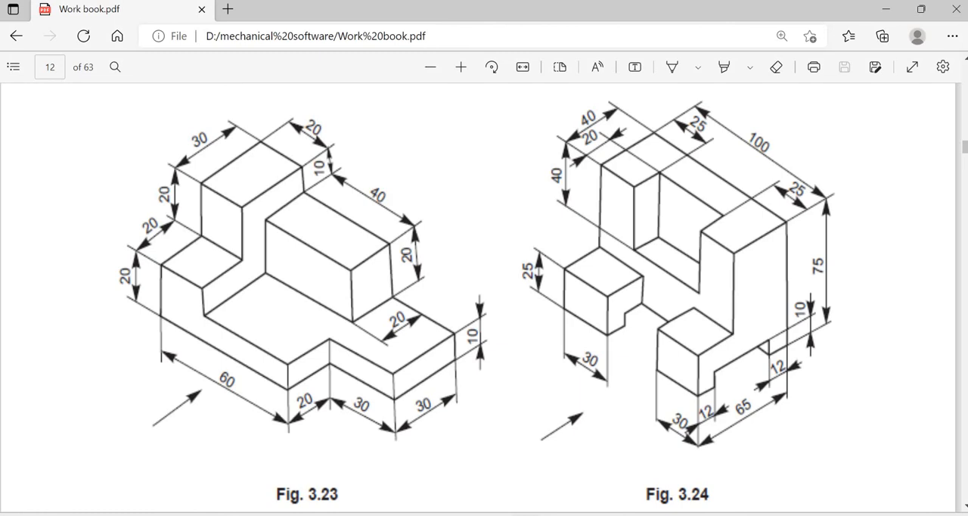
pyautogui.hotkey('alt', 'Tab')
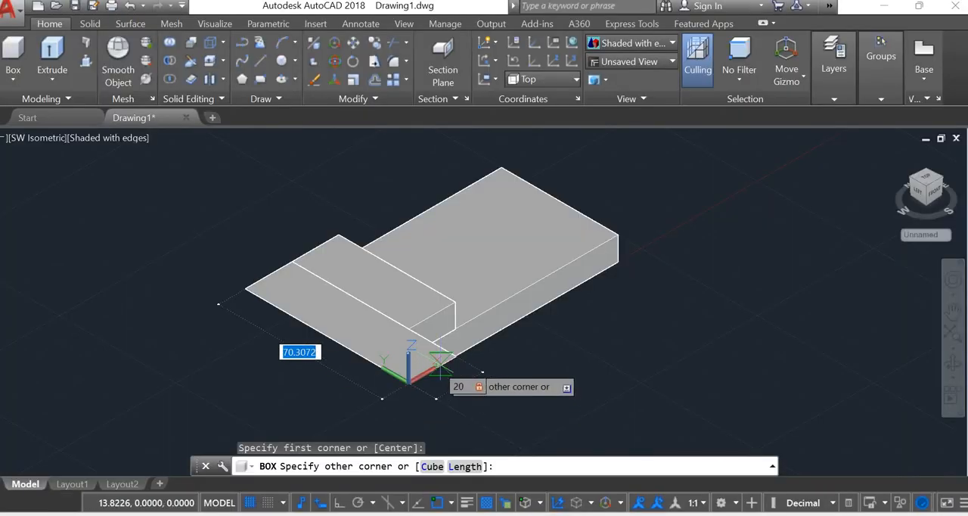
pyautogui.write('30')
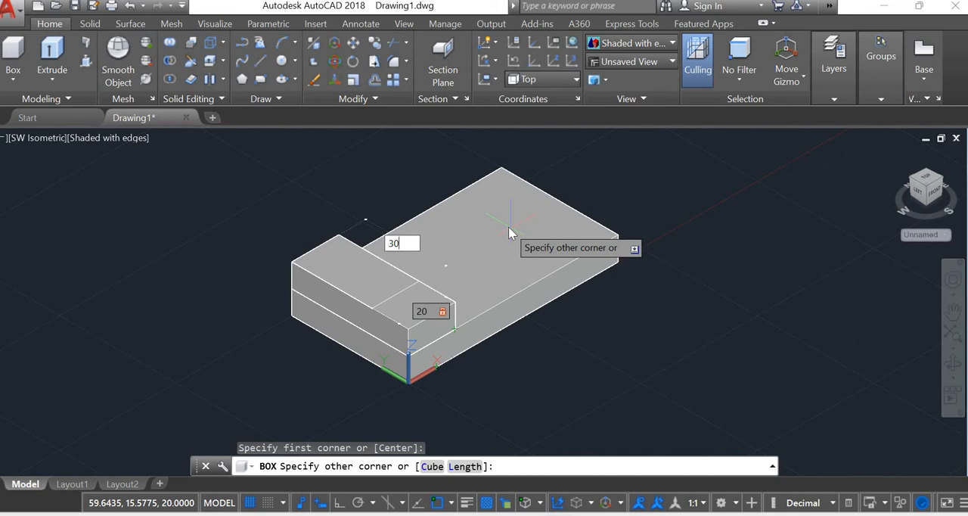
pyautogui.press('Return')
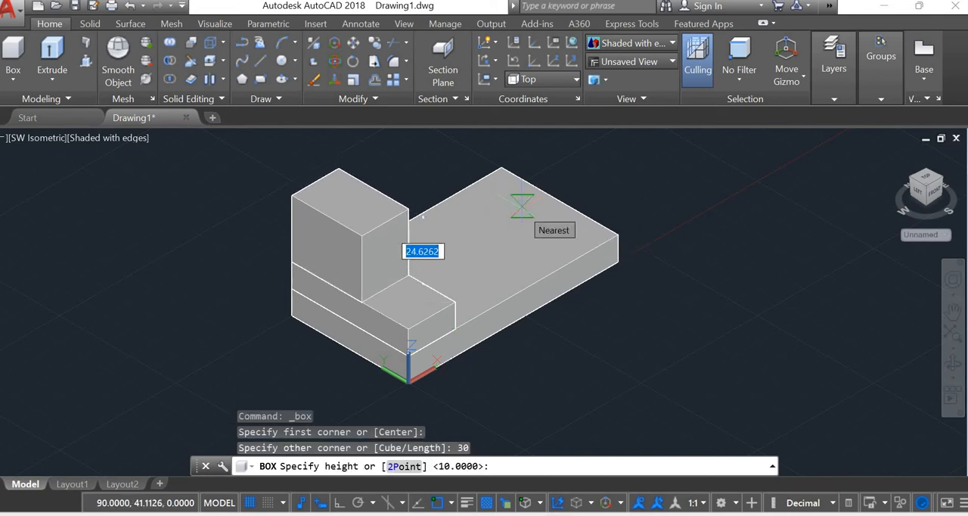
pyautogui.hotkey('alt', 'Tab')
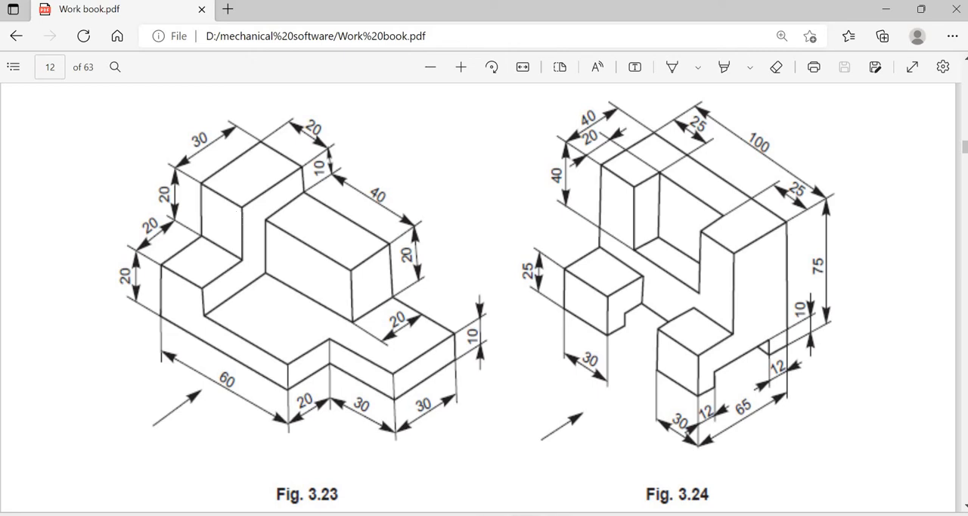
pyautogui.hotkey('alt', 'Tab')
pyautogui.write('20')
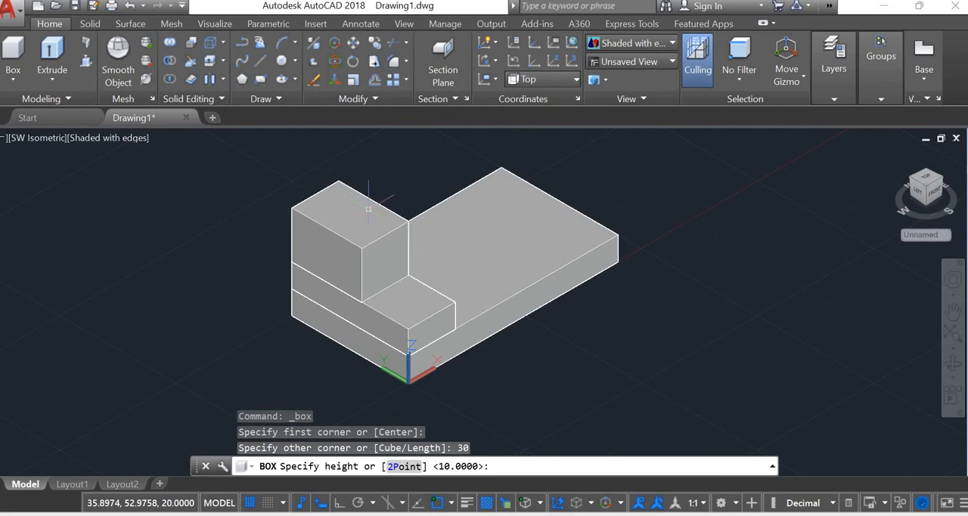
pyautogui.press('Return')
pyautogui.press('Escape')
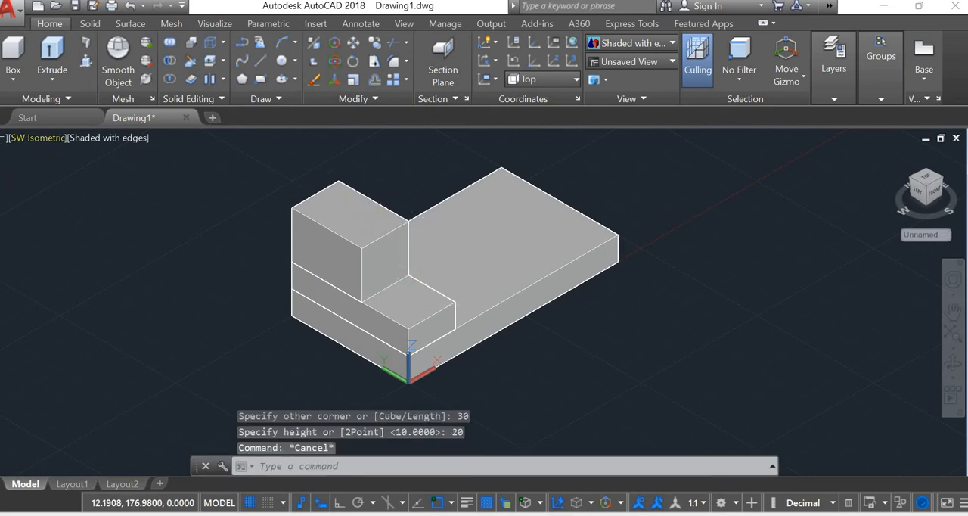
# Add a box 40 by 20 and 20 high on the slab's top face, from the step's inner corner along the slab's long back edge
pyautogui.write('3DO')
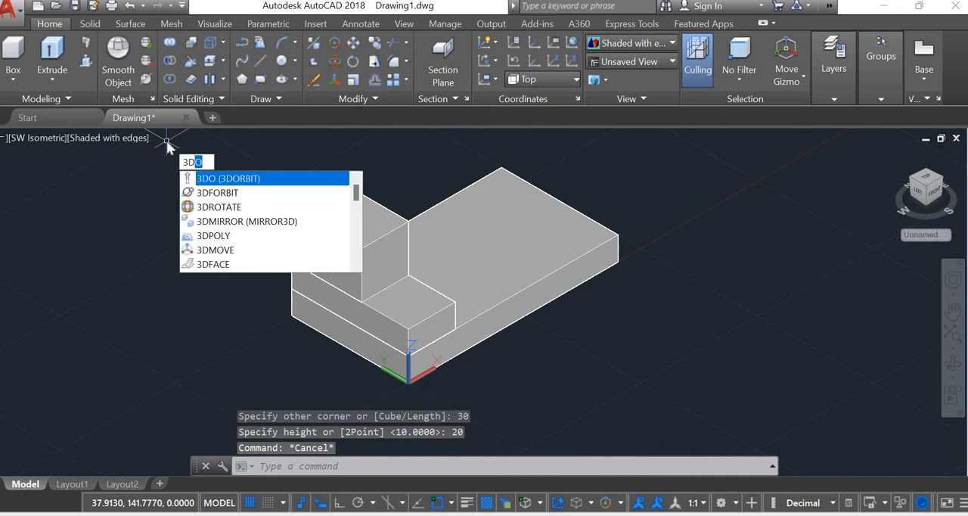
pyautogui.press('Return')
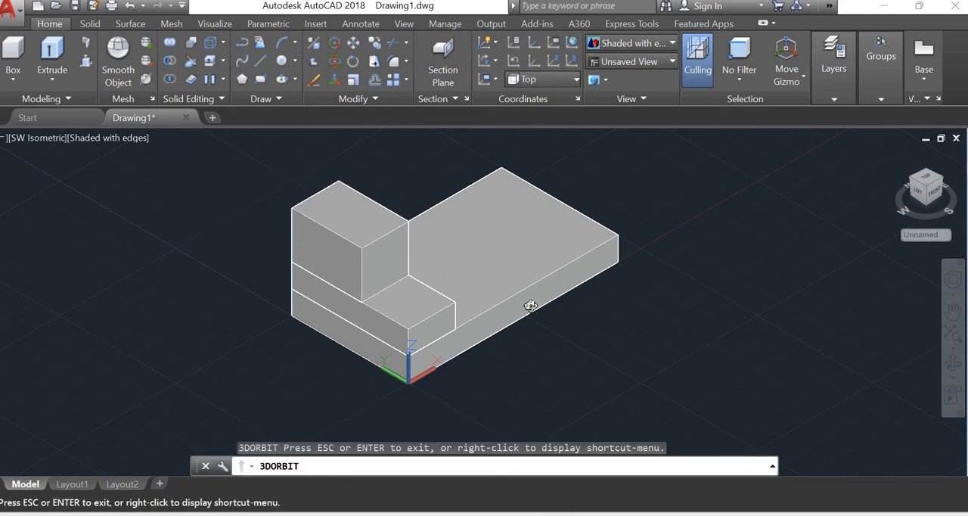
pyautogui.moveTo(443, 327); pyautogui.dragTo(401, 291)
pyautogui.press('Escape')
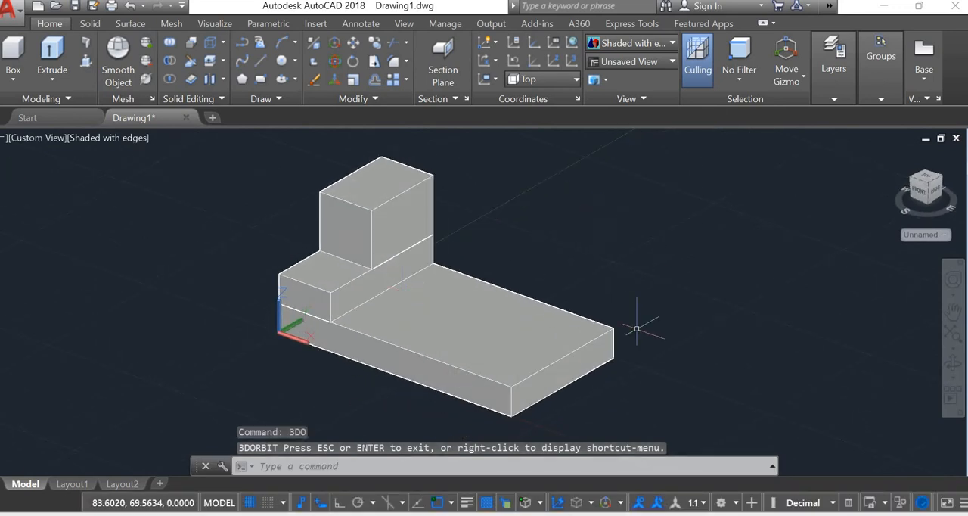
pyautogui.click(12, 53)
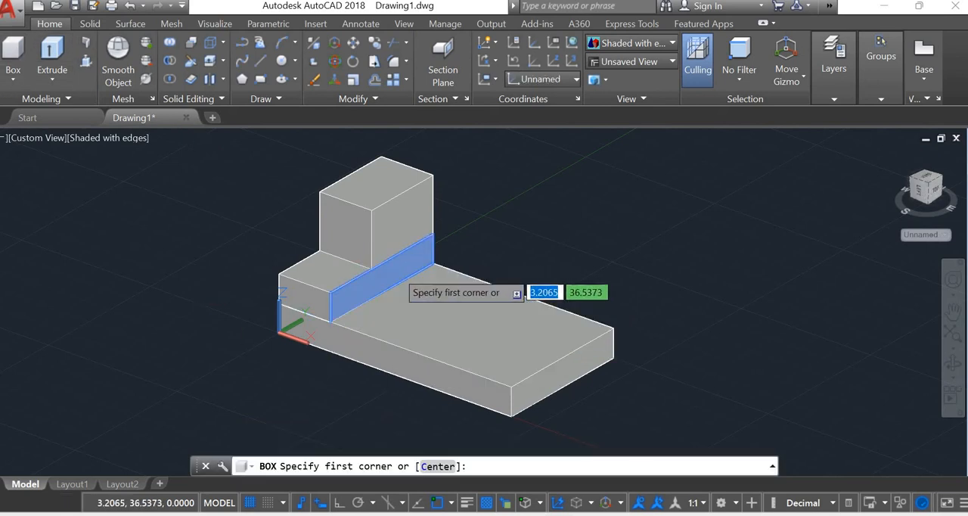
pyautogui.click(429, 259)
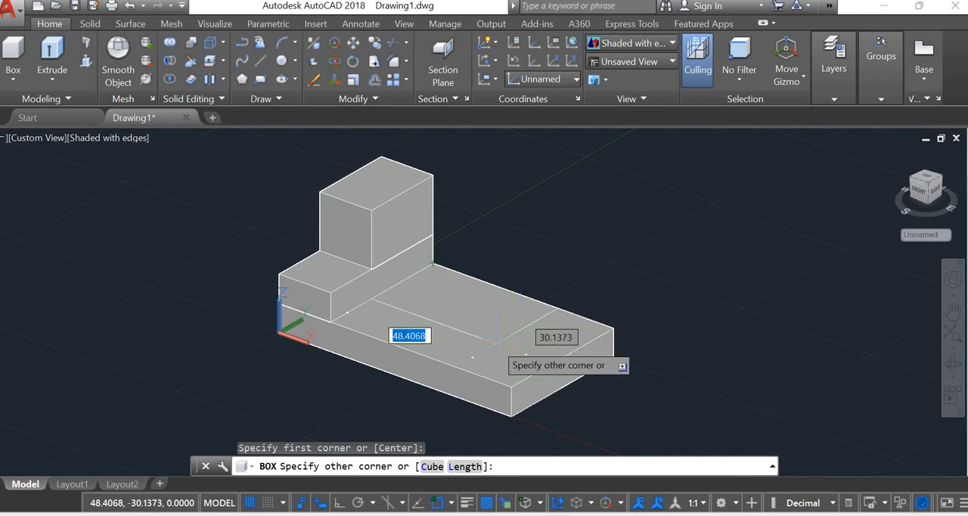
pyautogui.write('80')
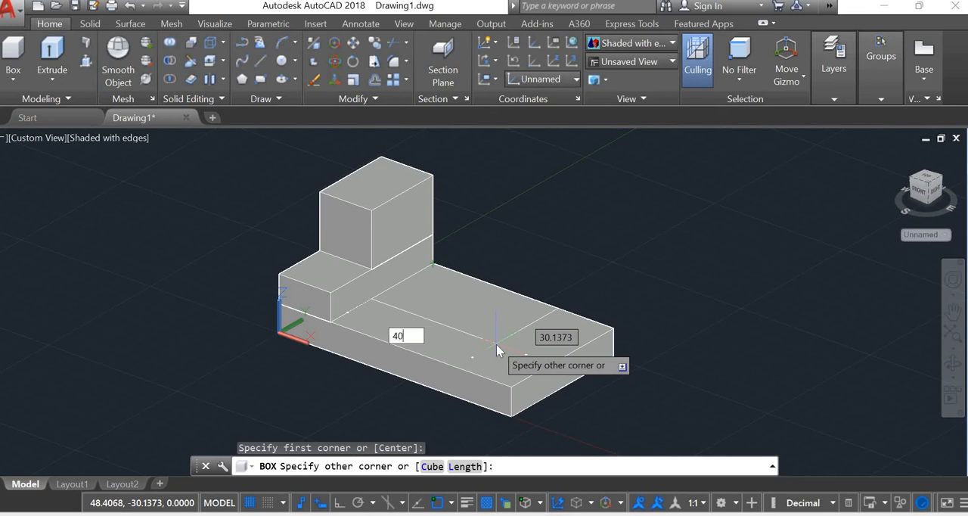
pyautogui.press('Tab')
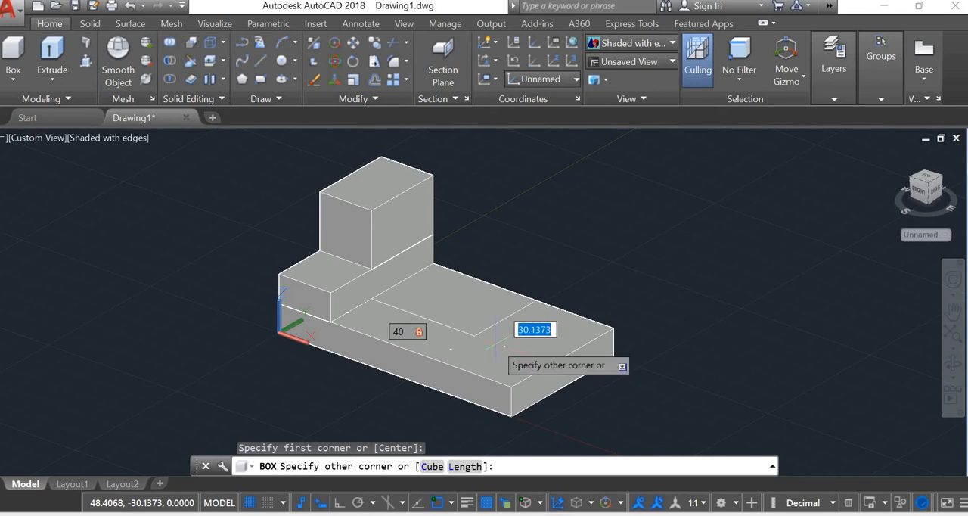
pyautogui.write('20')
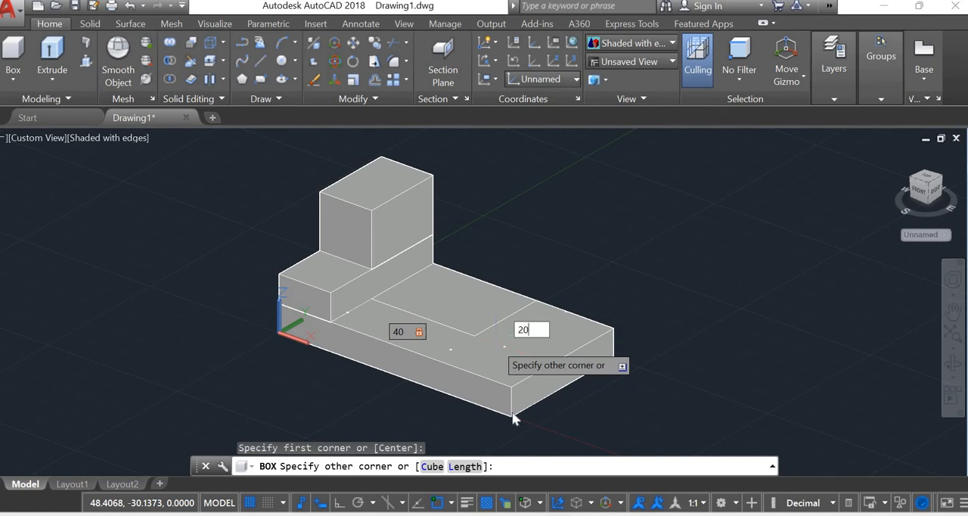
pyautogui.press('Return')
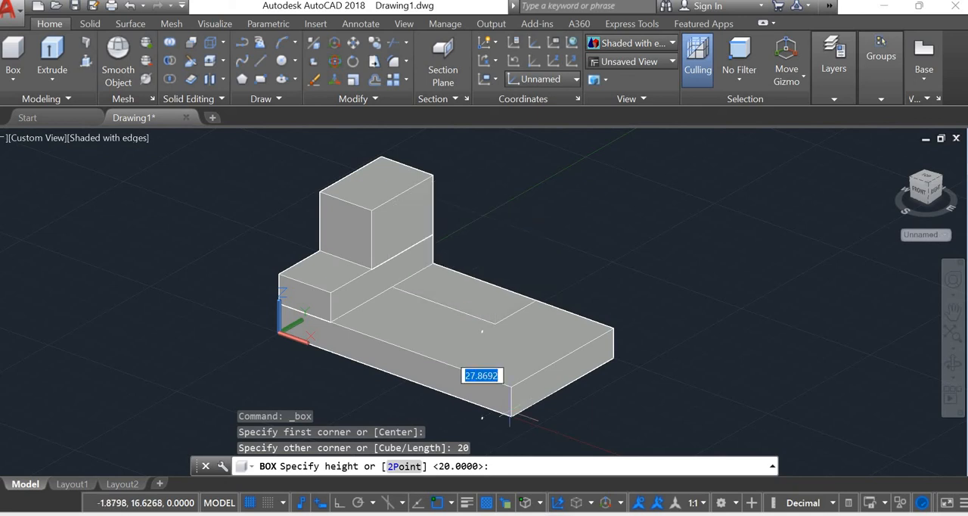
pyautogui.hotkey('alt', 'Tab')
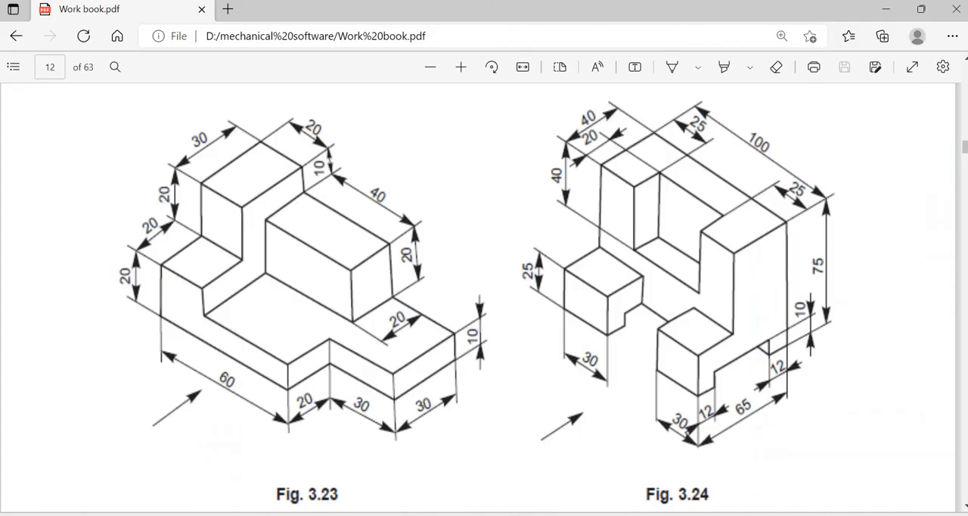
pyautogui.hotkey('alt', 'Tab')
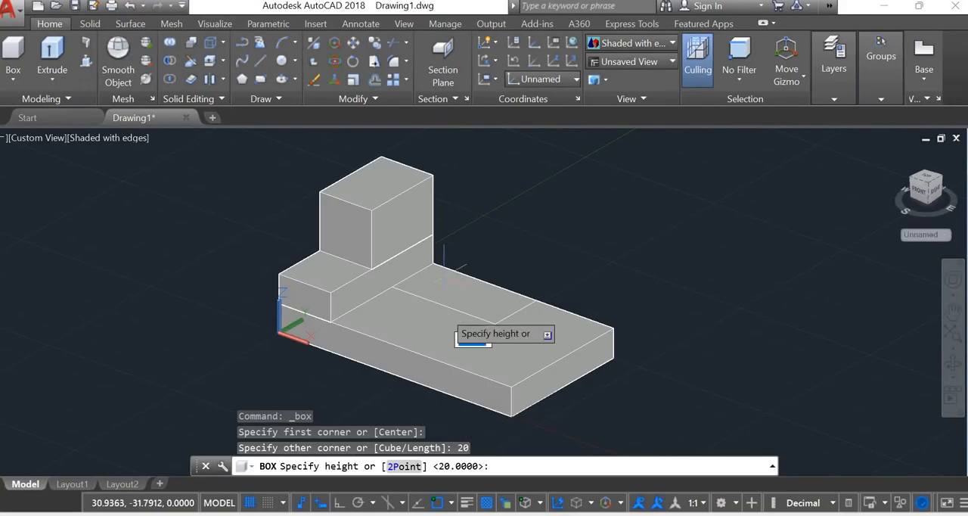
pyautogui.write('20')
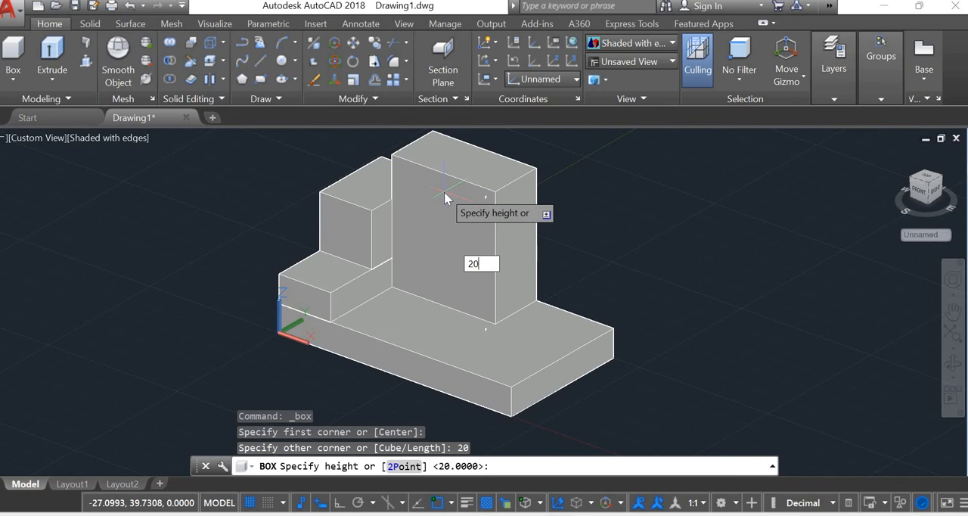
pyautogui.press('Return')
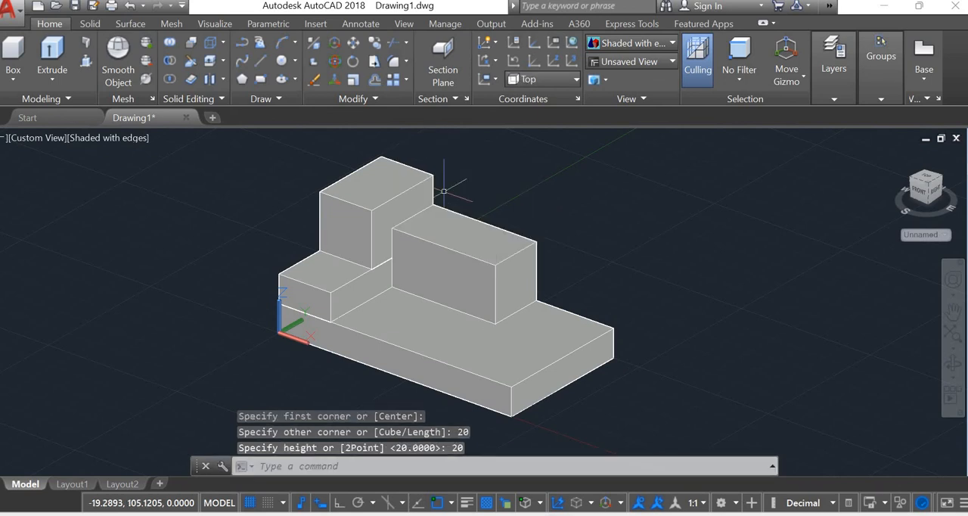
pyautogui.press('Escape')
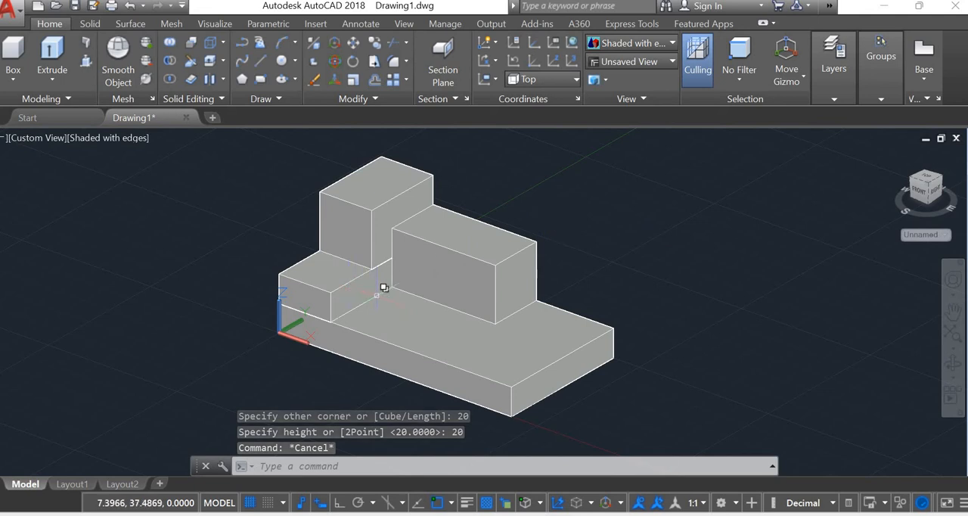
# Check the stepped part's dimensions in the figure of the workbook PDF
pyautogui.press('Escape')
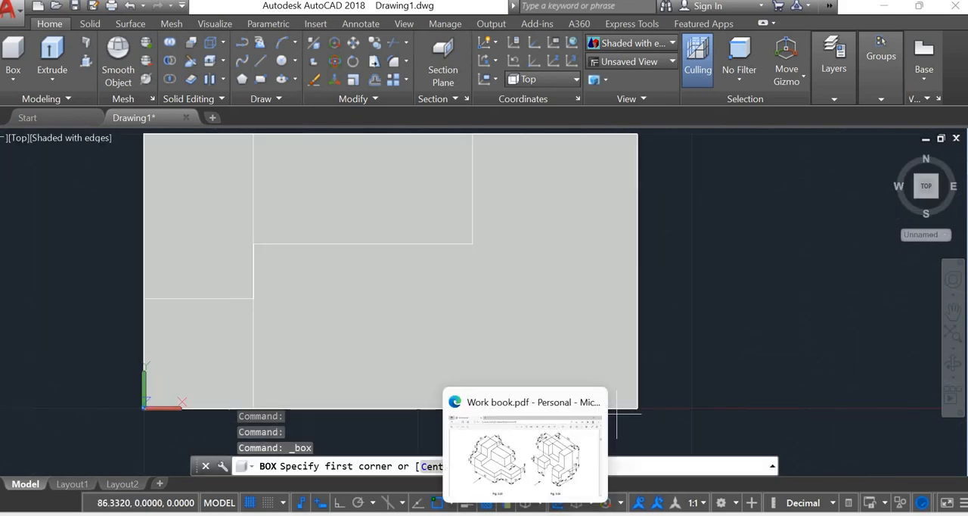
pyautogui.click(530, 514)
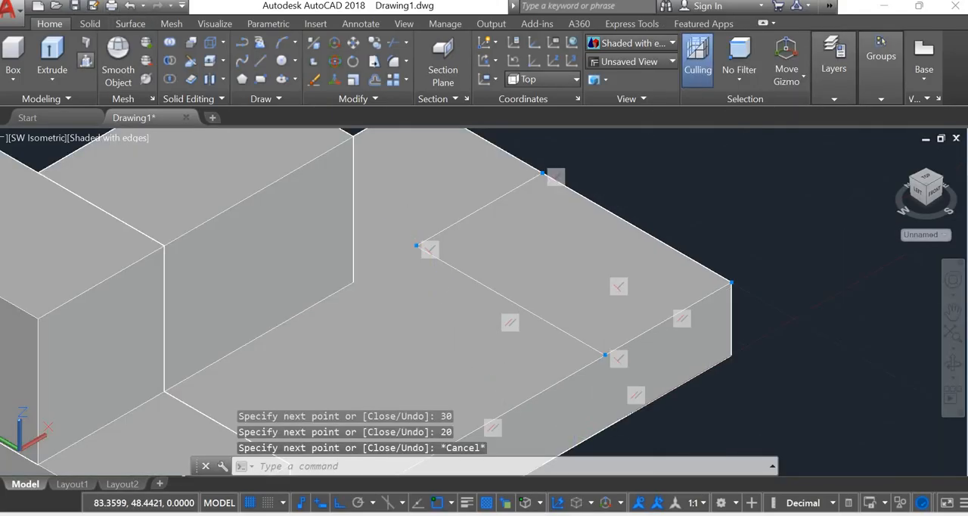
pyautogui.click(85, 61)
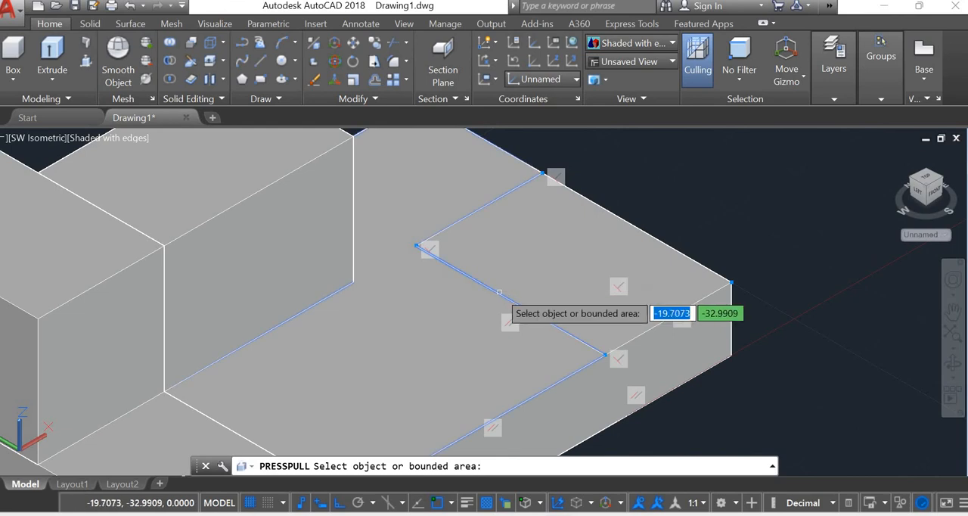
pyautogui.press('Escape')
pyautogui.press('Escape')
pyautogui.press('Escape')
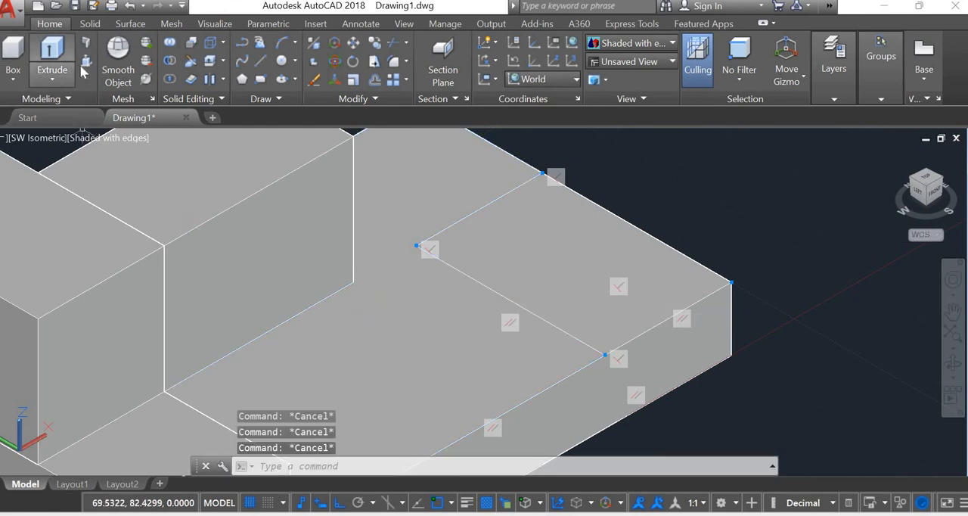
# Cut the 30 by 20 rectangle outlined at the slab's front corner down through the full slab thickness with Presspull
pyautogui.press('Return')
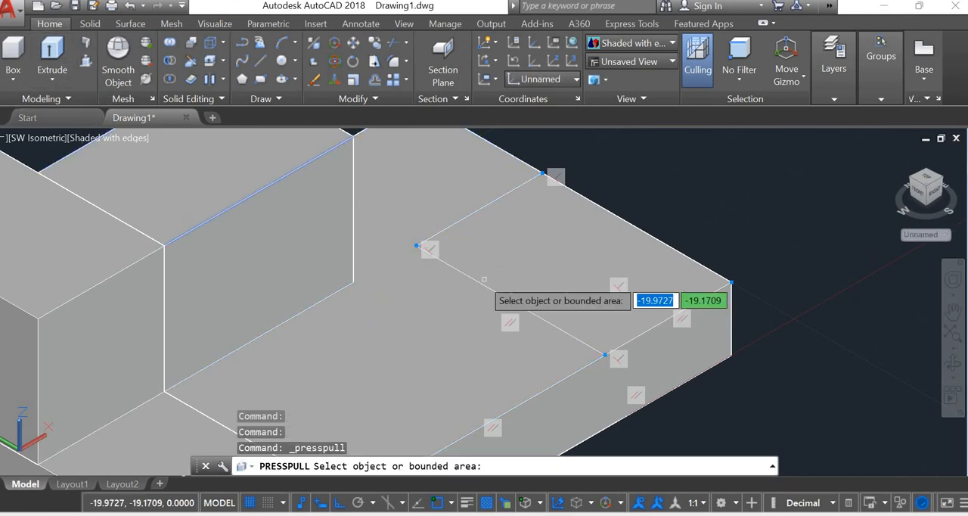
pyautogui.click(476, 281)
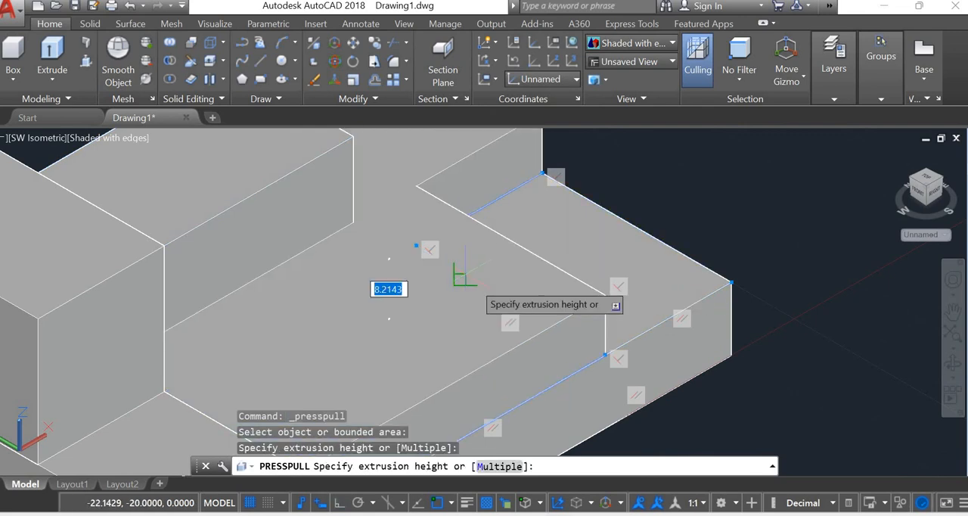
pyautogui.press('Escape')
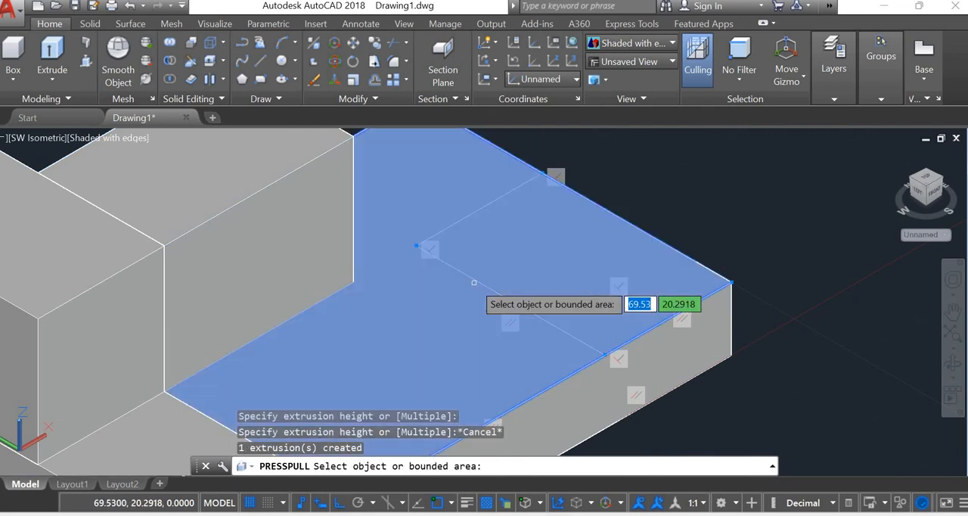
pyautogui.click(546, 261)
pyautogui.click(723, 359)
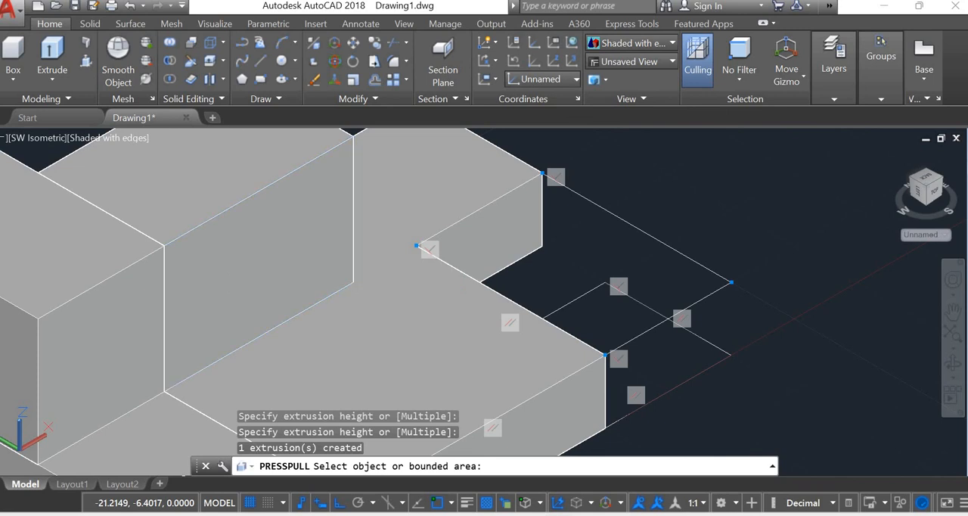
pyautogui.press('Return')
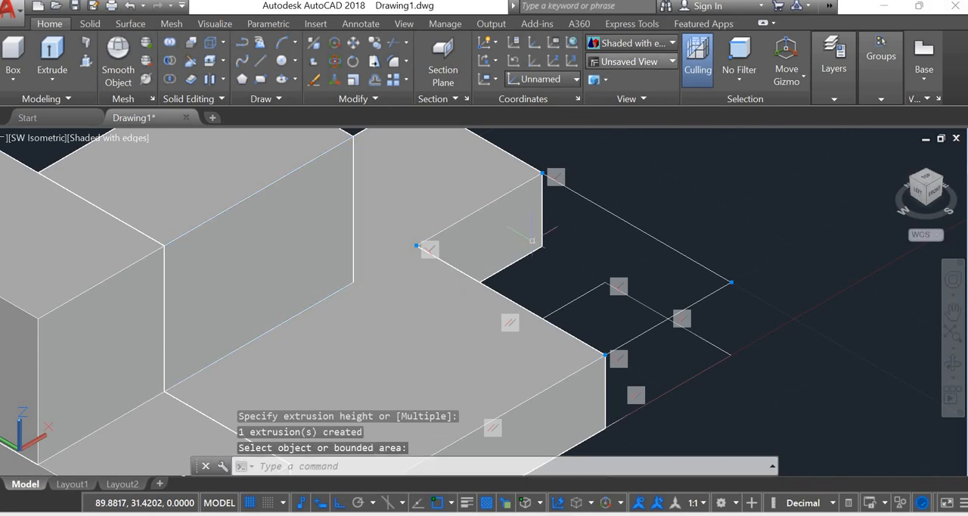
pyautogui.press('Escape')
# Orbit the model to examine the corner notch and the stacked boxes from the front and the notched end
pyautogui.write('3d')
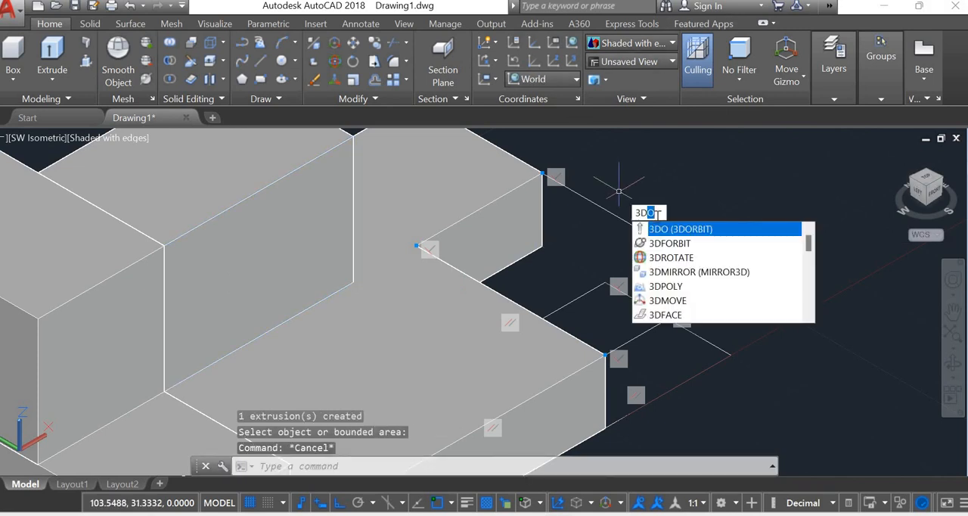
pyautogui.click(690, 244)
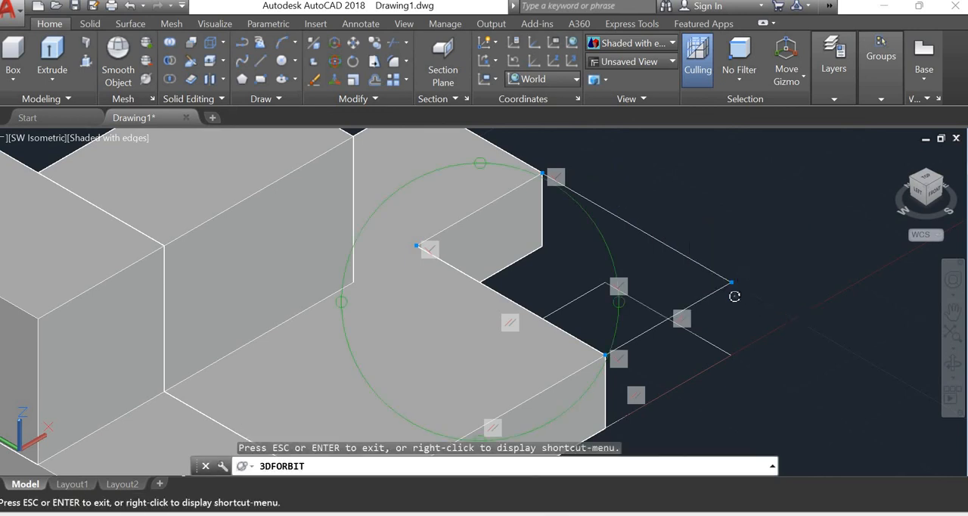
pyautogui.moveTo(642, 302); pyautogui.dragTo(643, 333)
pyautogui.moveTo(573, 286); pyautogui.dragTo(583, 310)
pyautogui.press('Escape')
pyautogui.write('3d')
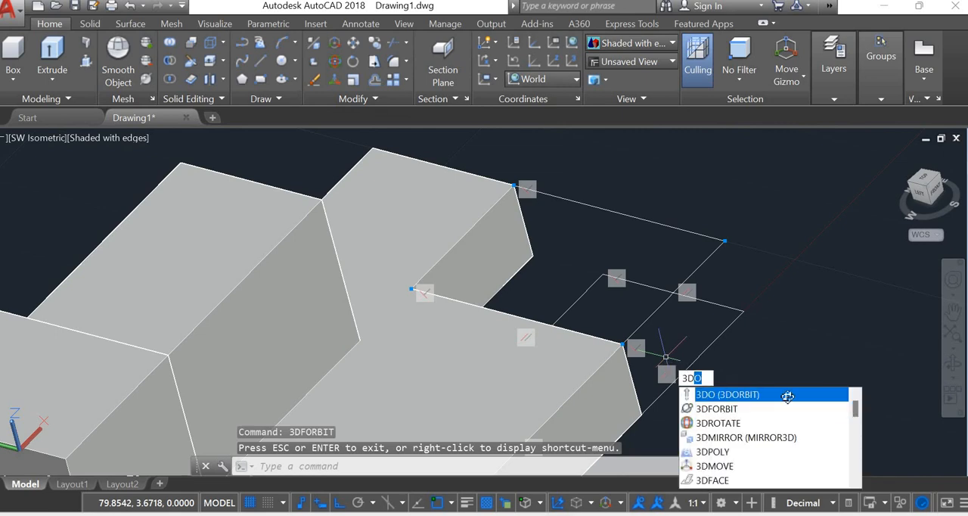
pyautogui.click(788, 394)
pyautogui.moveTo(688, 358); pyautogui.dragTo(649, 288)
pyautogui.scroll(-5, 649, 287)
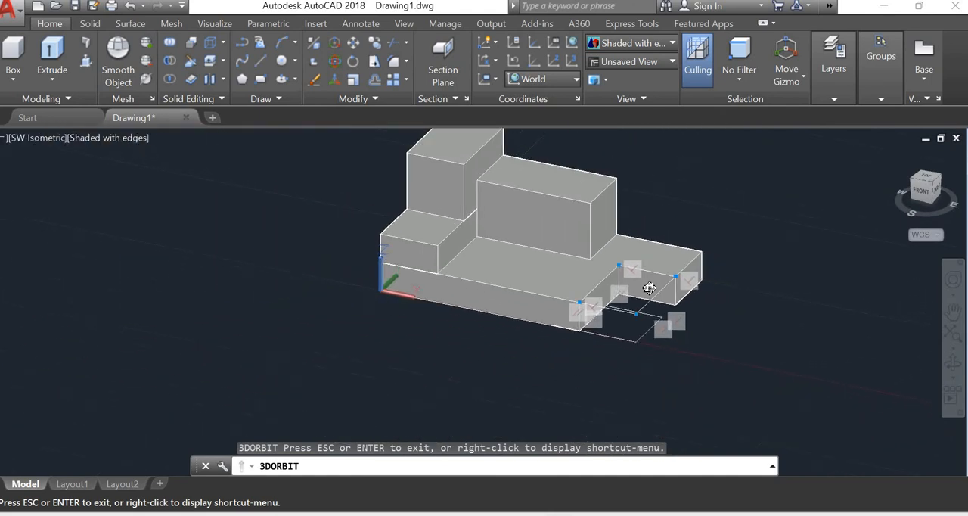
pyautogui.moveTo(567, 372); pyautogui.dragTo(597, 361, button='middle')
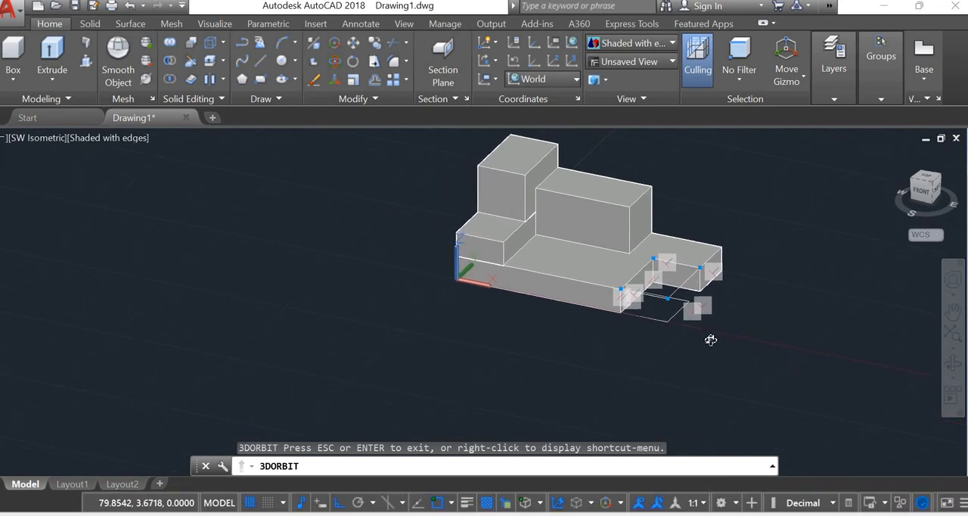
pyautogui.moveTo(713, 339); pyautogui.dragTo(723, 317)
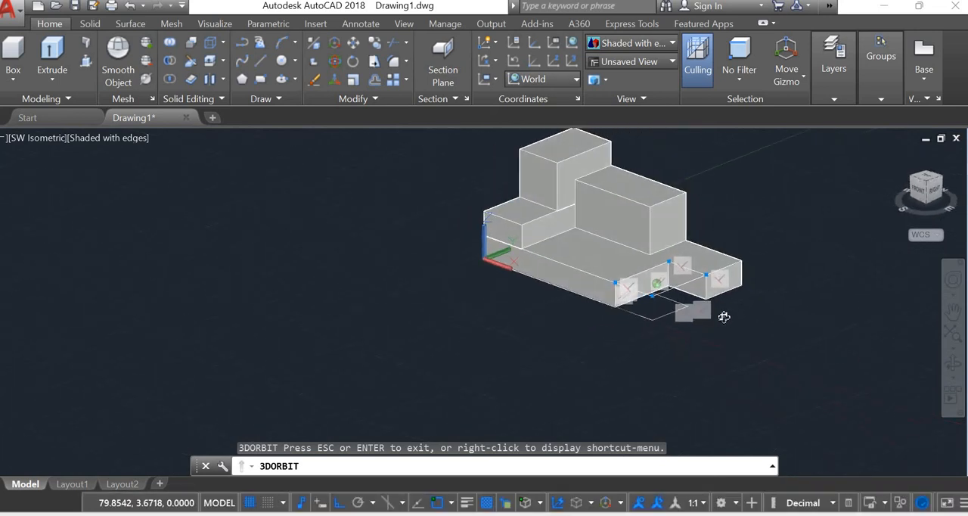
pyautogui.press('Escape')
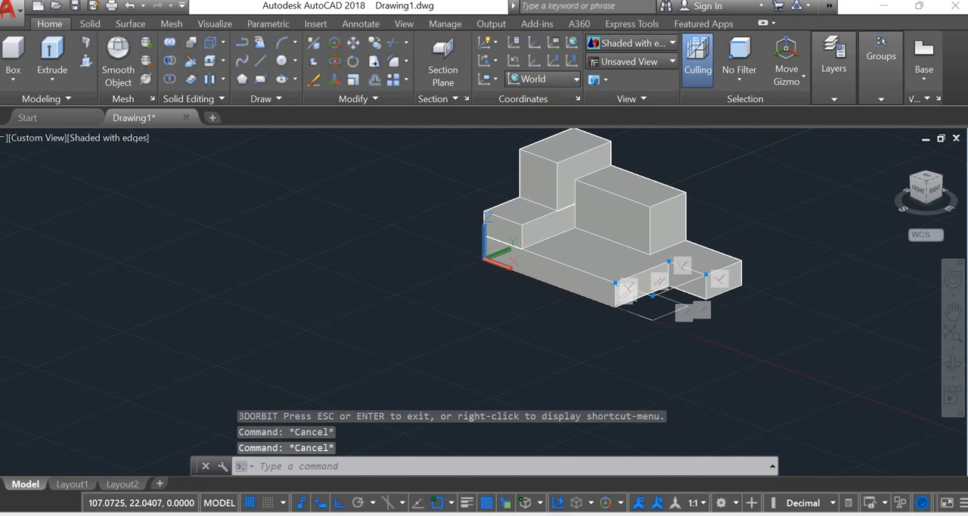
pyautogui.press('Escape')
pyautogui.click(677, 287)
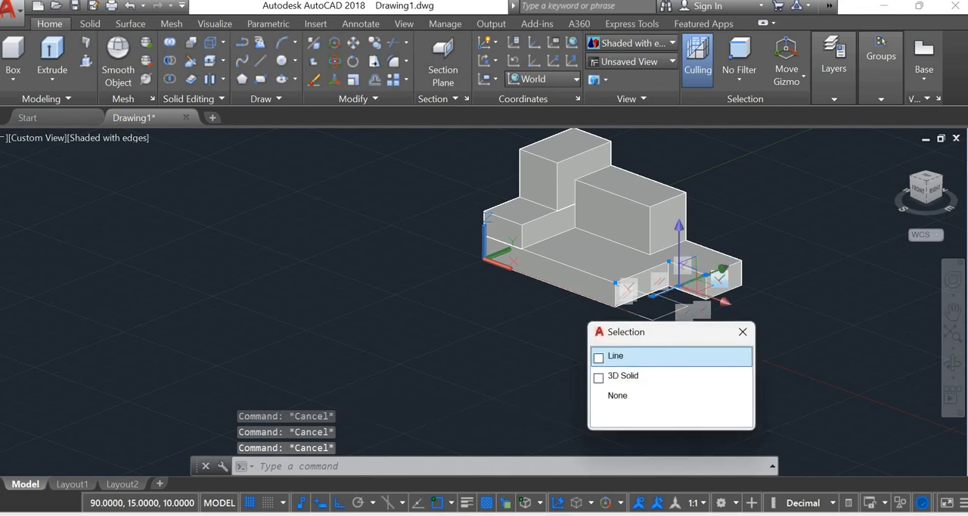
pyautogui.click(656, 354)
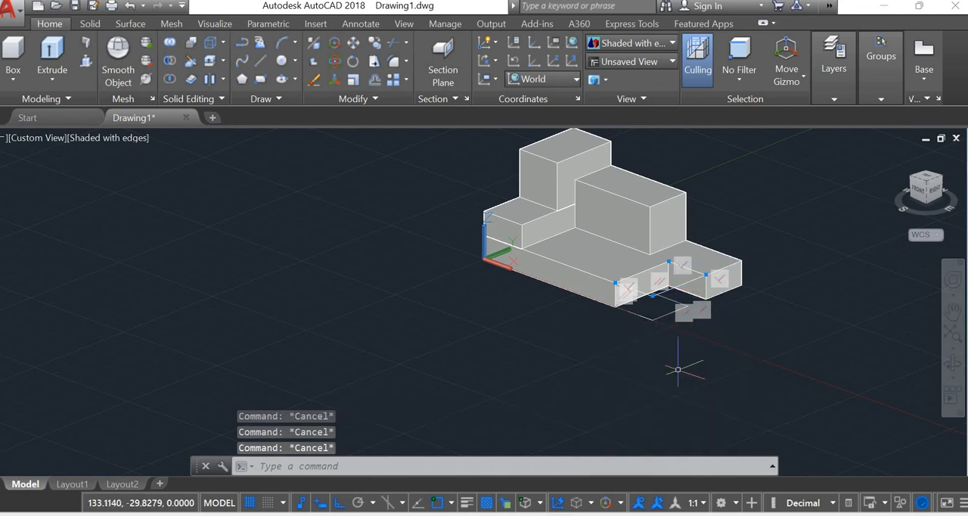
pyautogui.moveTo(631, 348); pyautogui.dragTo(674, 358, button='middle')
pyautogui.moveTo(674, 358); pyautogui.dragTo(741, 364)
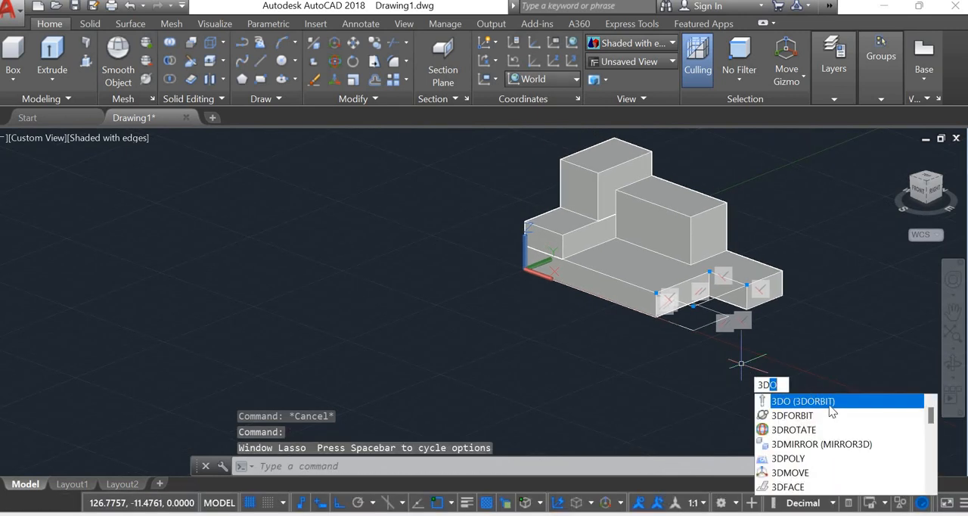
# Examine the solid's back and low side views, and switch to the Start page
pyautogui.click(835, 416)
pyautogui.moveTo(648, 359); pyautogui.dragTo(681, 359)
pyautogui.press('Escape')
pyautogui.keyDown('shift'); pyautogui.moveTo(692, 355); pyautogui.dragTo(814, 341, button='middle'); pyautogui.keyUp('shift')
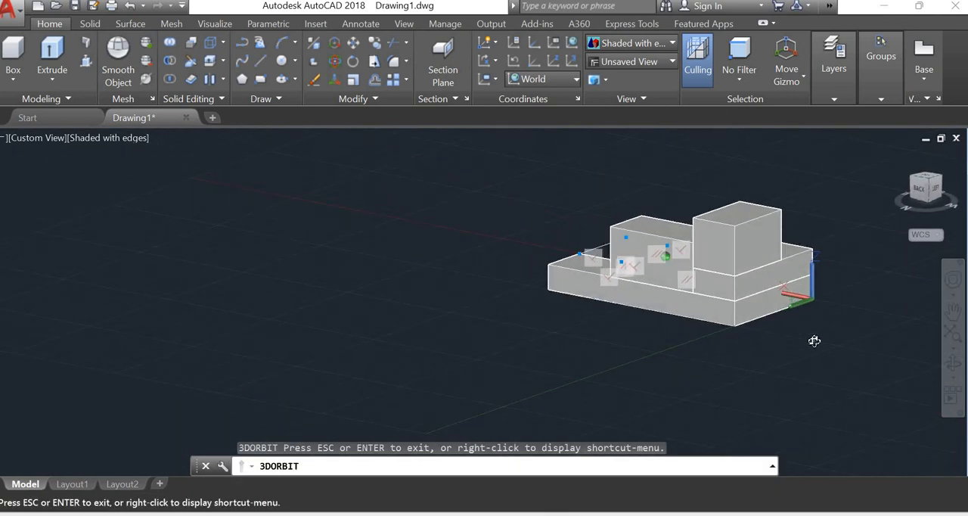
pyautogui.keyDown('shift'); pyautogui.moveTo(719, 357); pyautogui.dragTo(63, 128, button='middle'); pyautogui.keyUp('shift')
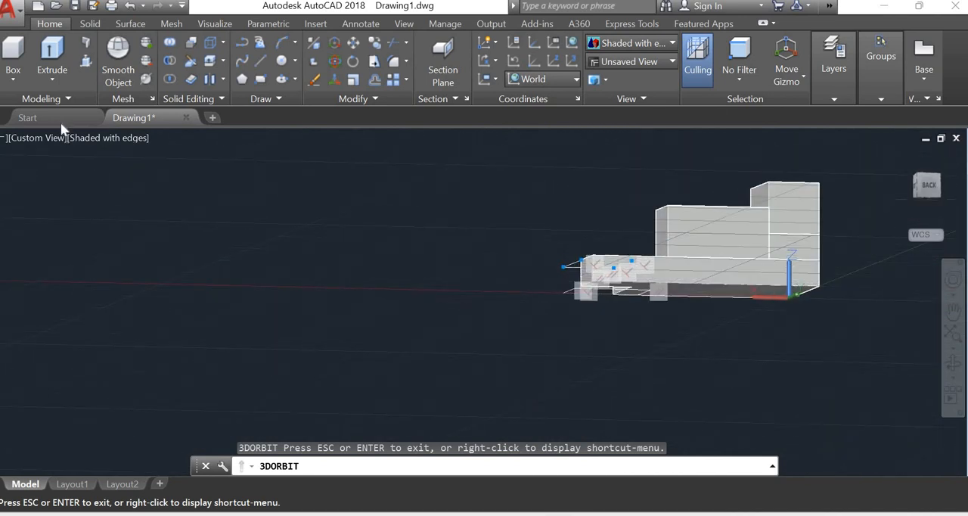
pyautogui.click(63, 120)
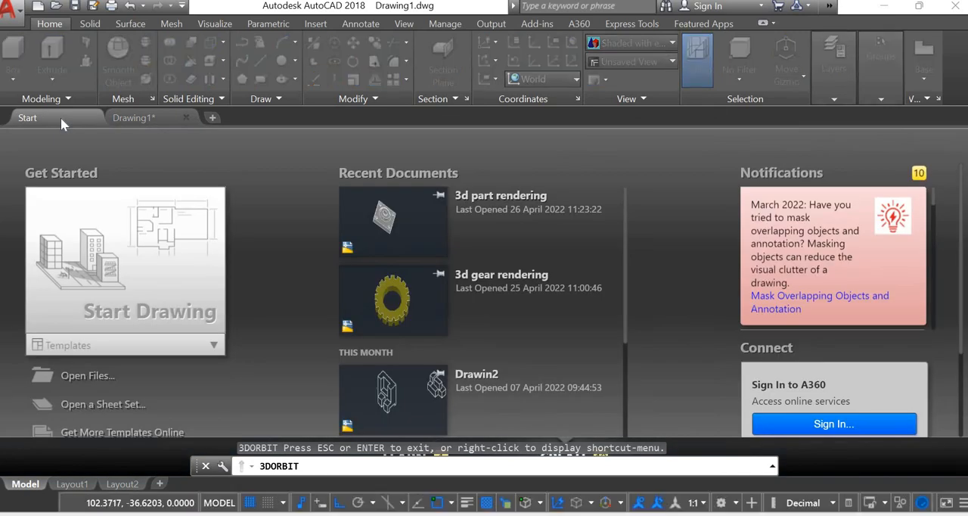